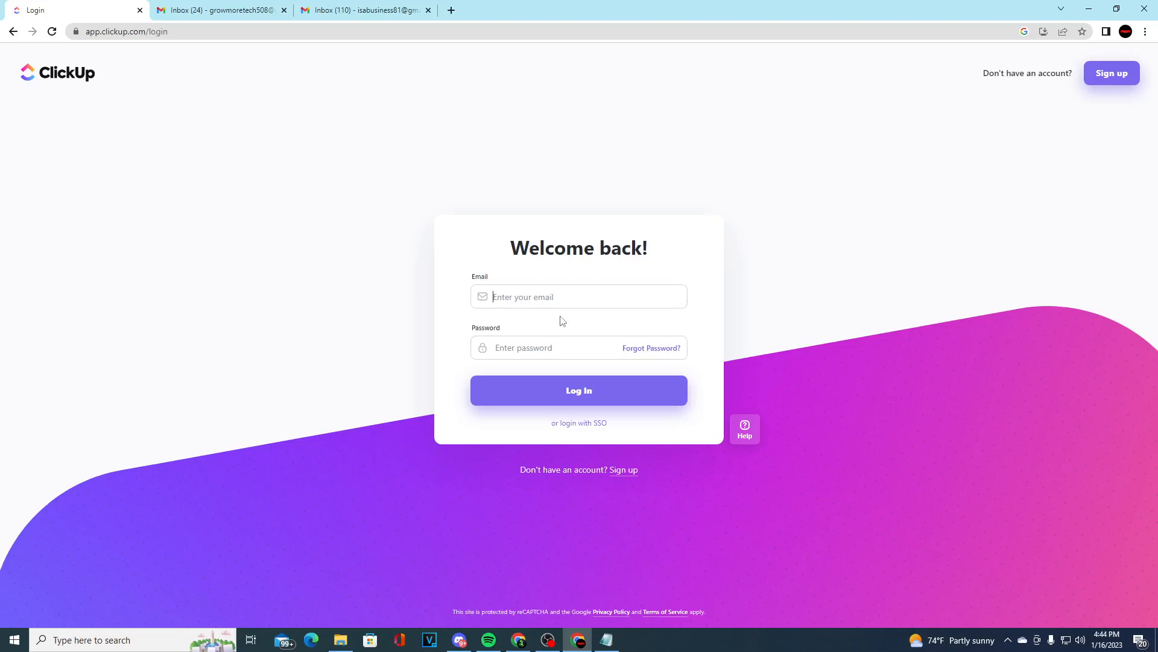
Try to sign up for a new account with the full name, email address and a chosen password
click(547, 303)
click(621, 471)
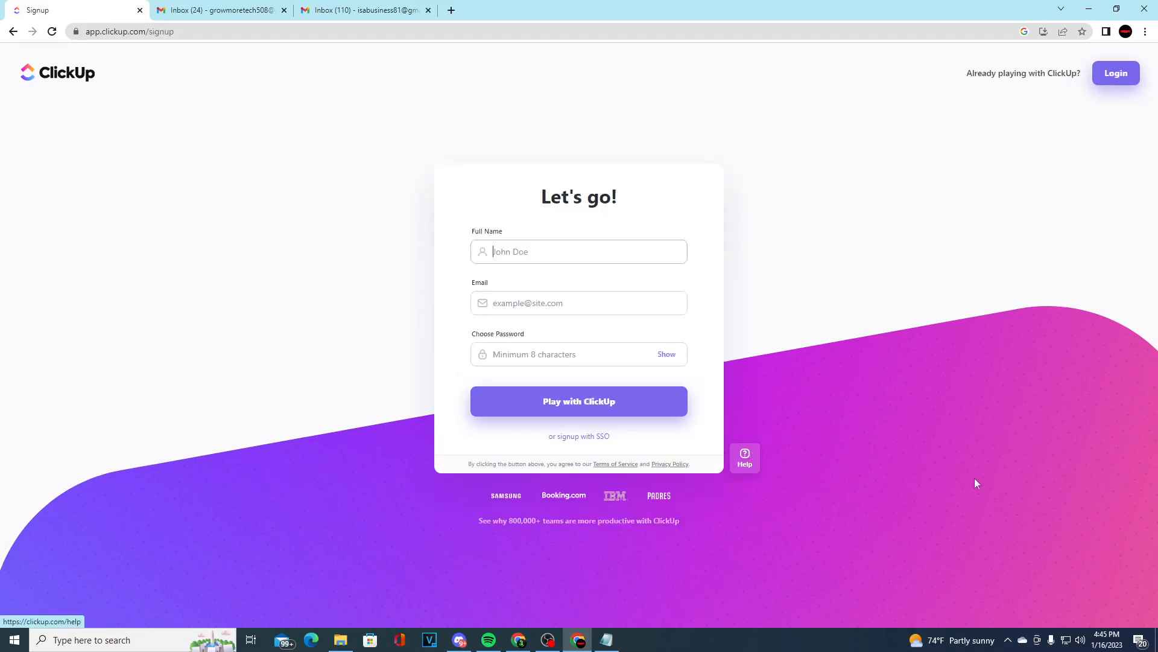
click(546, 252)
text(Chris S)
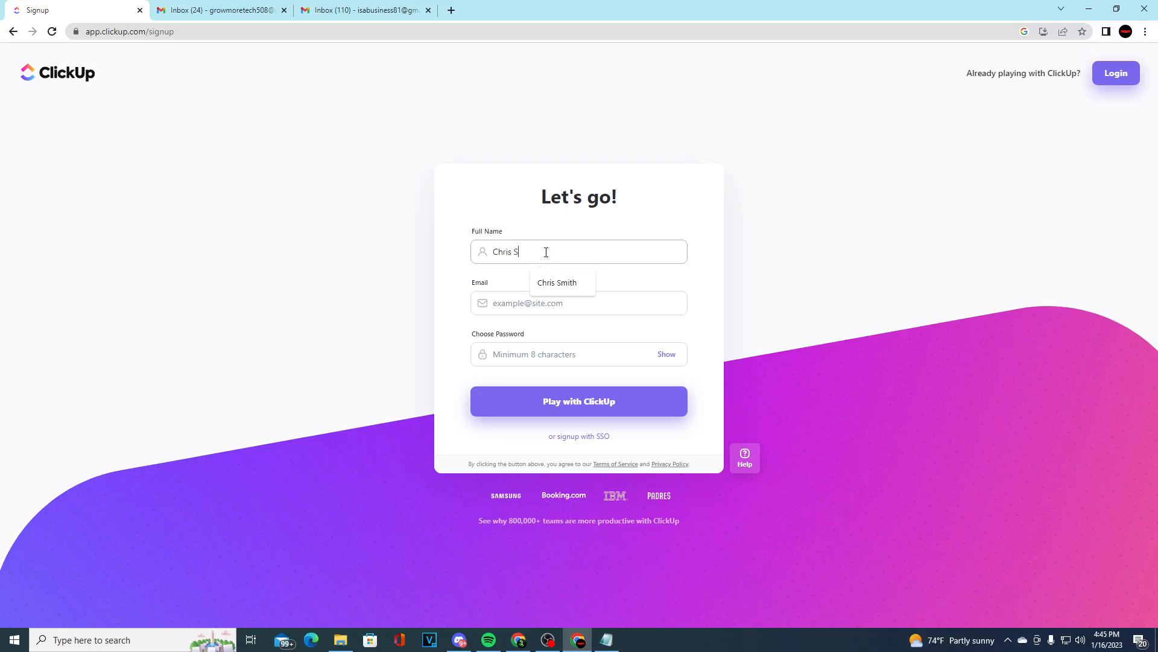
key(Tab)
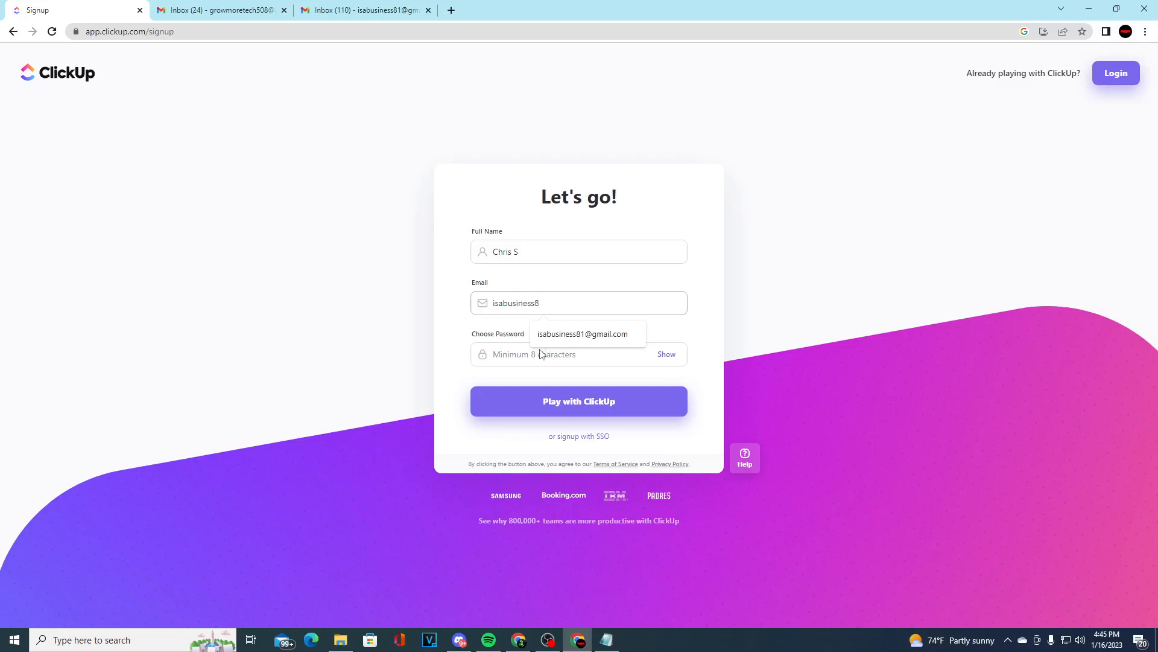
click(569, 336)
click(556, 350)
text(com)
key(Return)
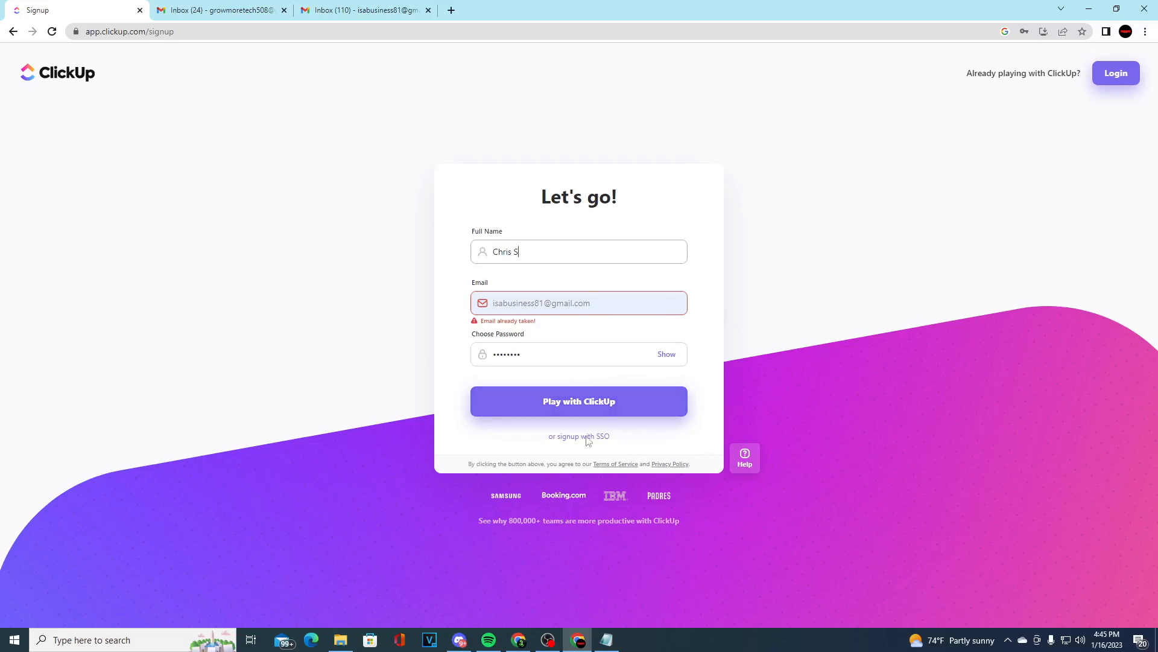
Switch to the login form and log in to the existing account with its password
click(1117, 83)
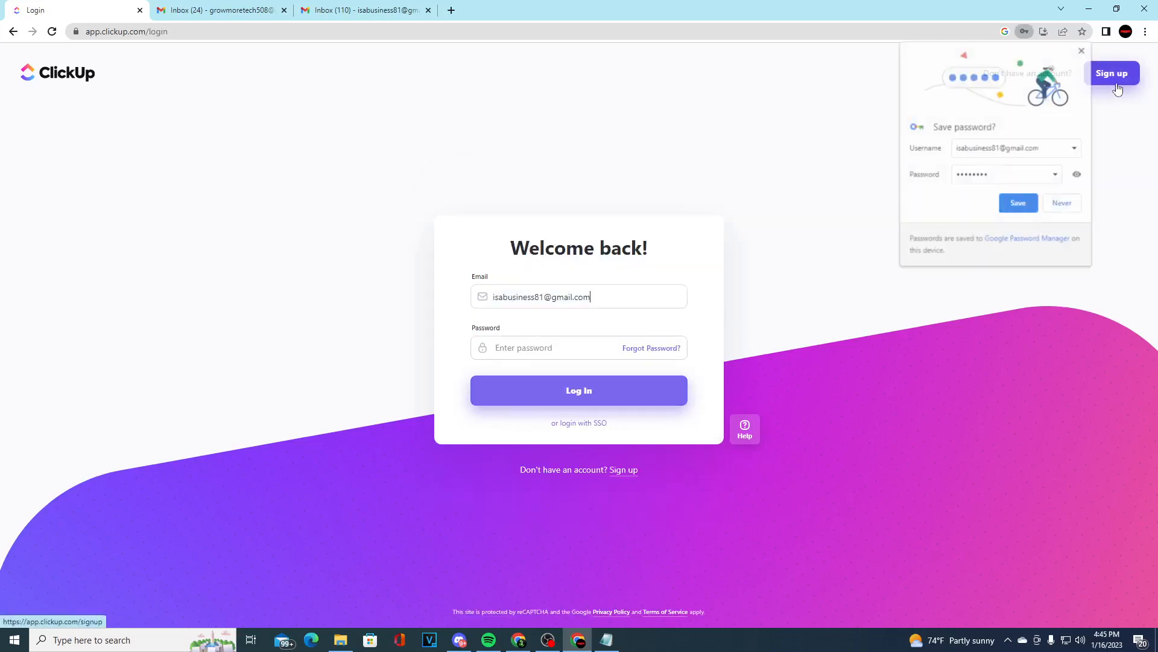
click(554, 337)
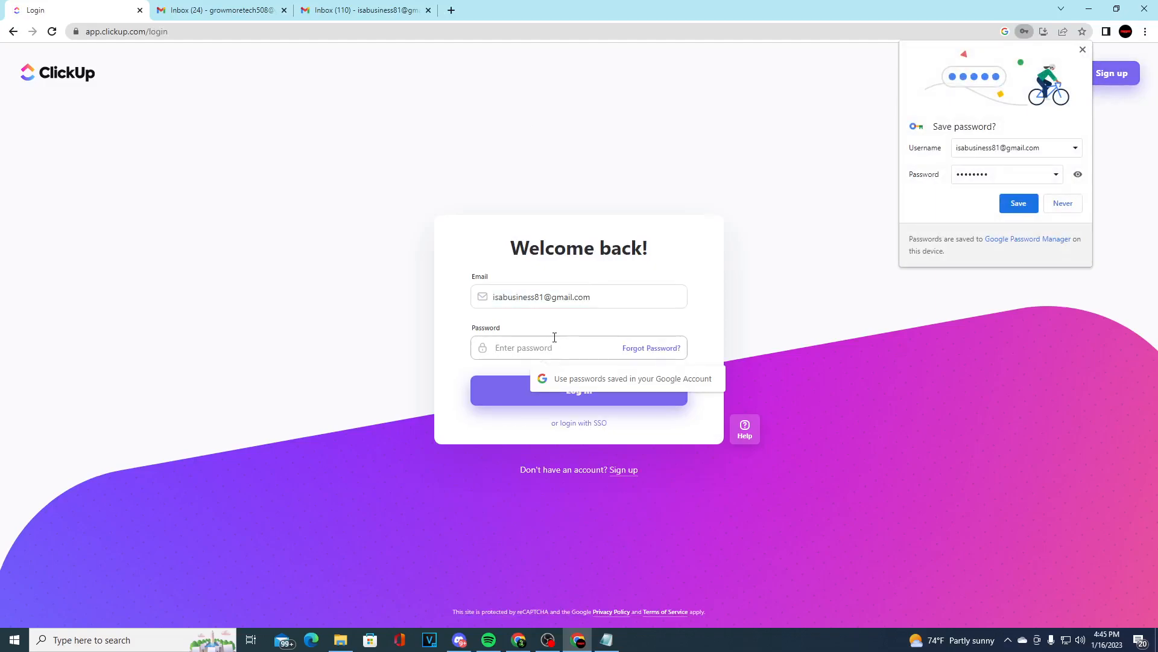
text(•••••)
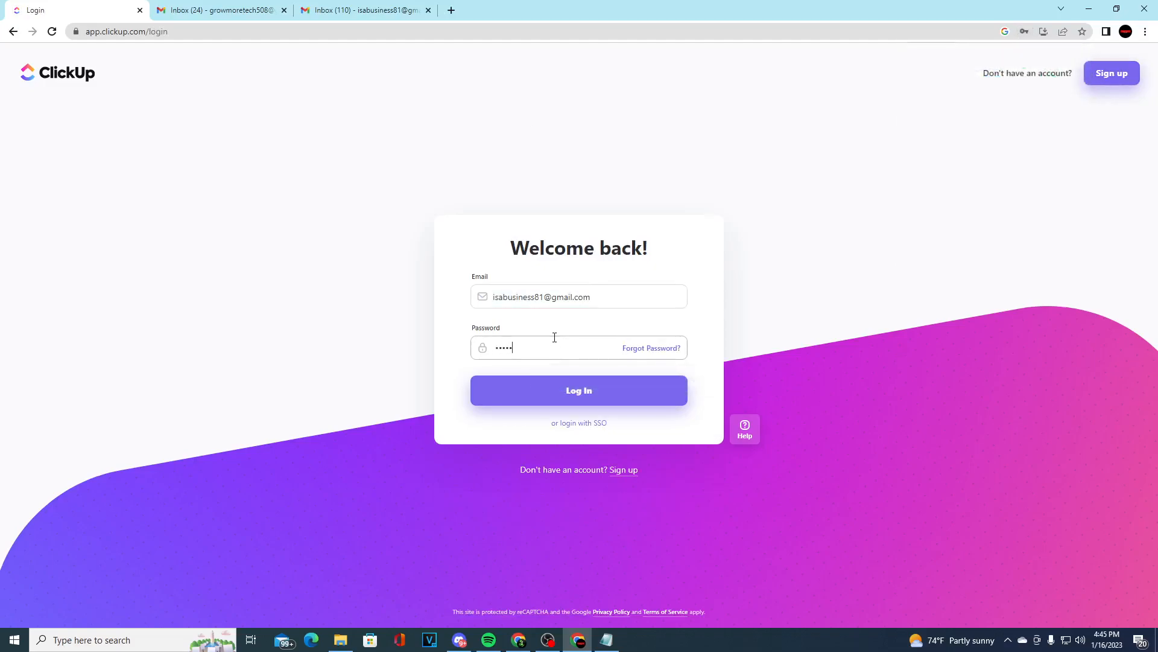
text(•••)
key(Return)
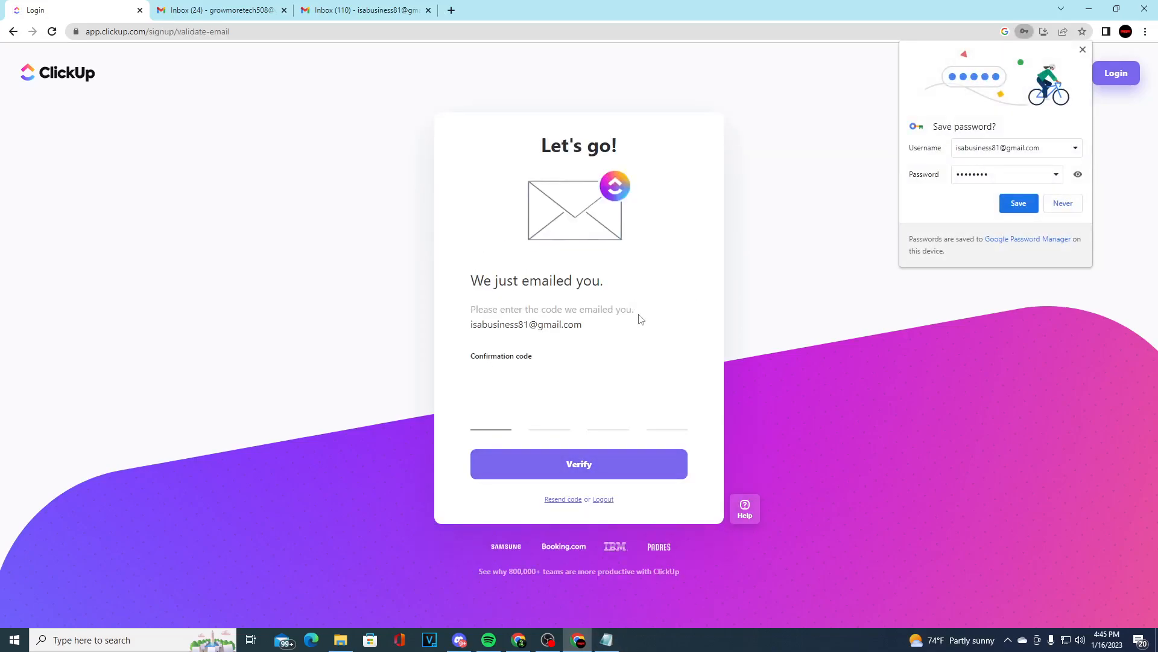
Copy the verification code from the newest ClickUp email in Gmail and paste it as the confirmation code in ClickUp
click(1083, 51)
click(362, 10)
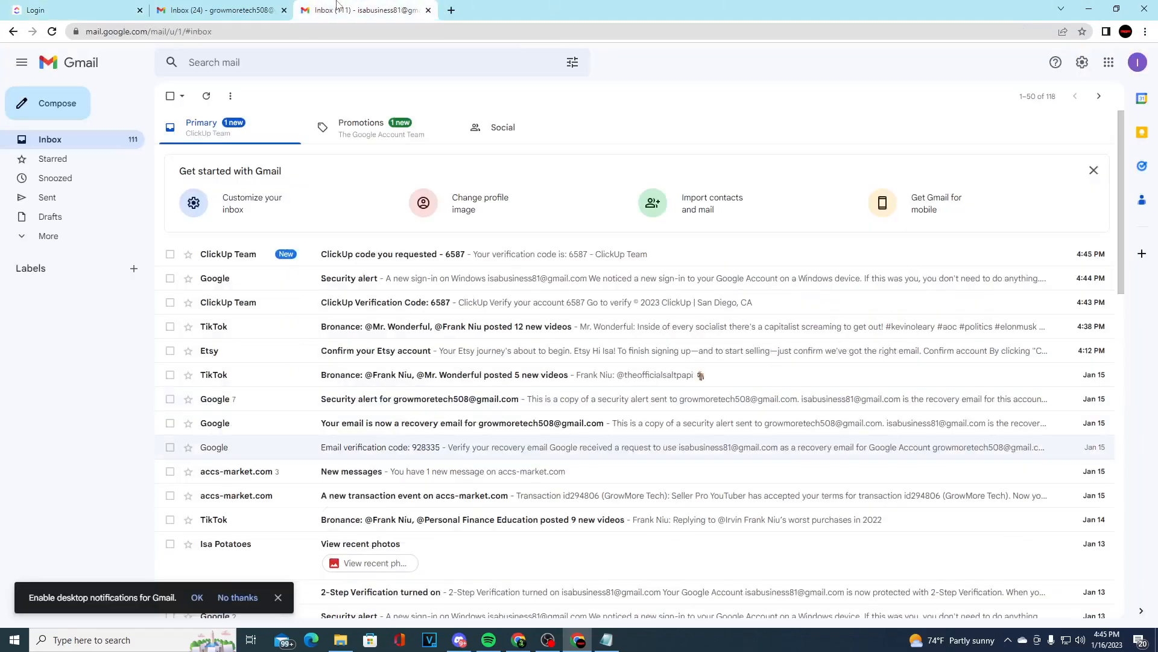
click(426, 254)
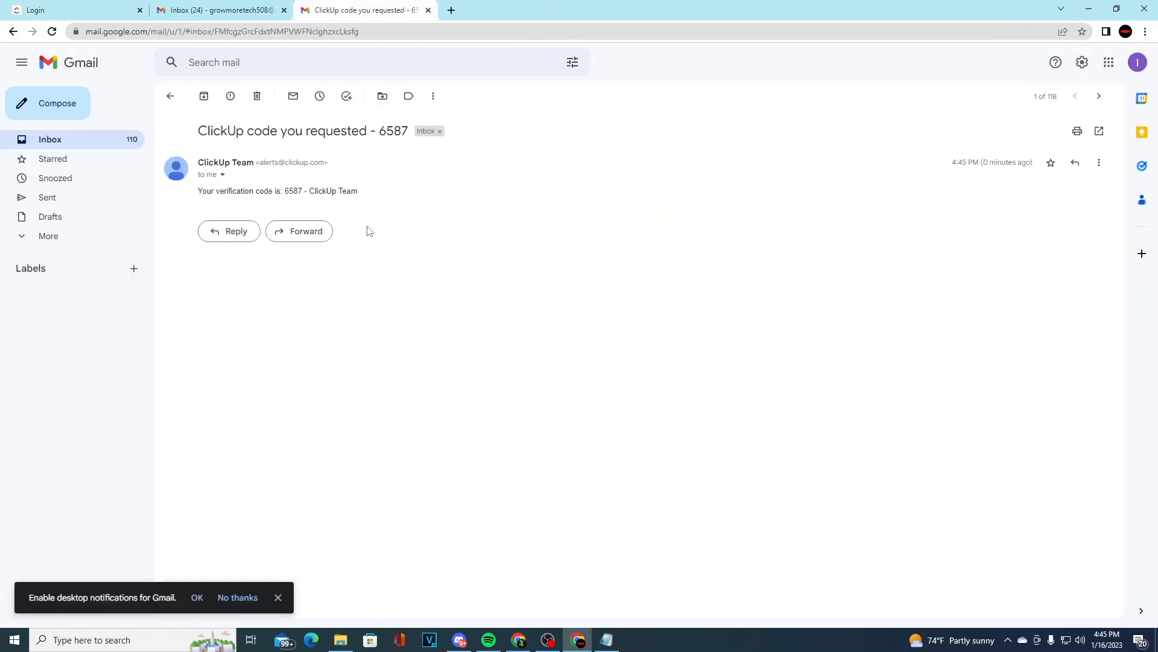
drag(301, 191, 286, 191)
key(ctrl+c)
click(78, 10)
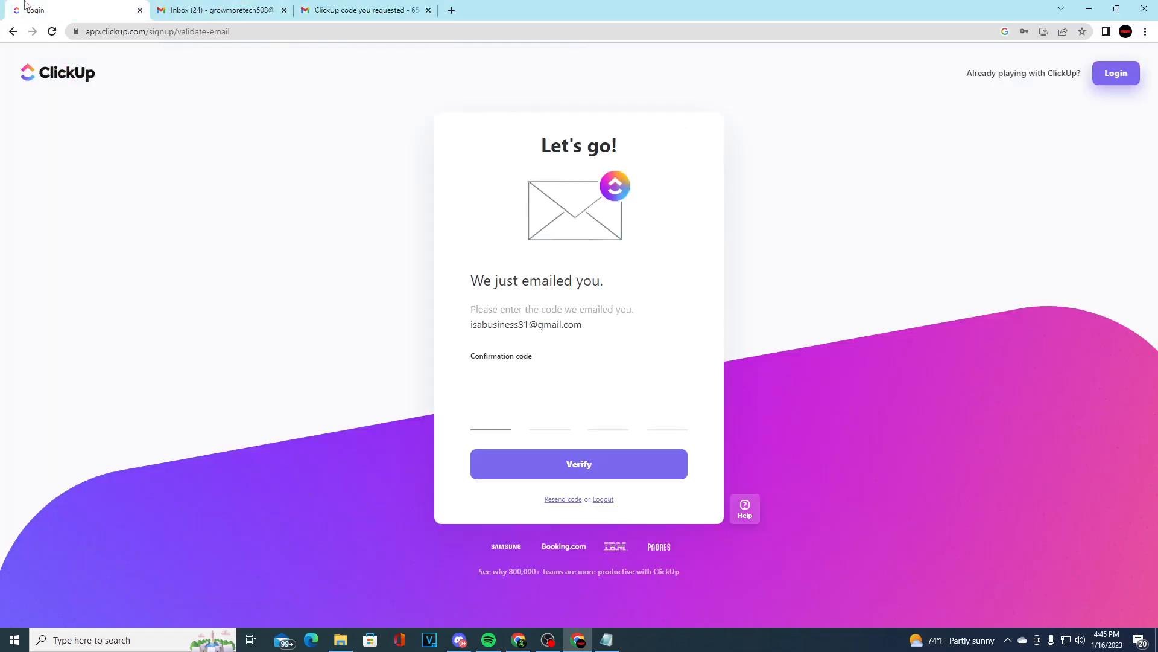
key(ctrl+v)
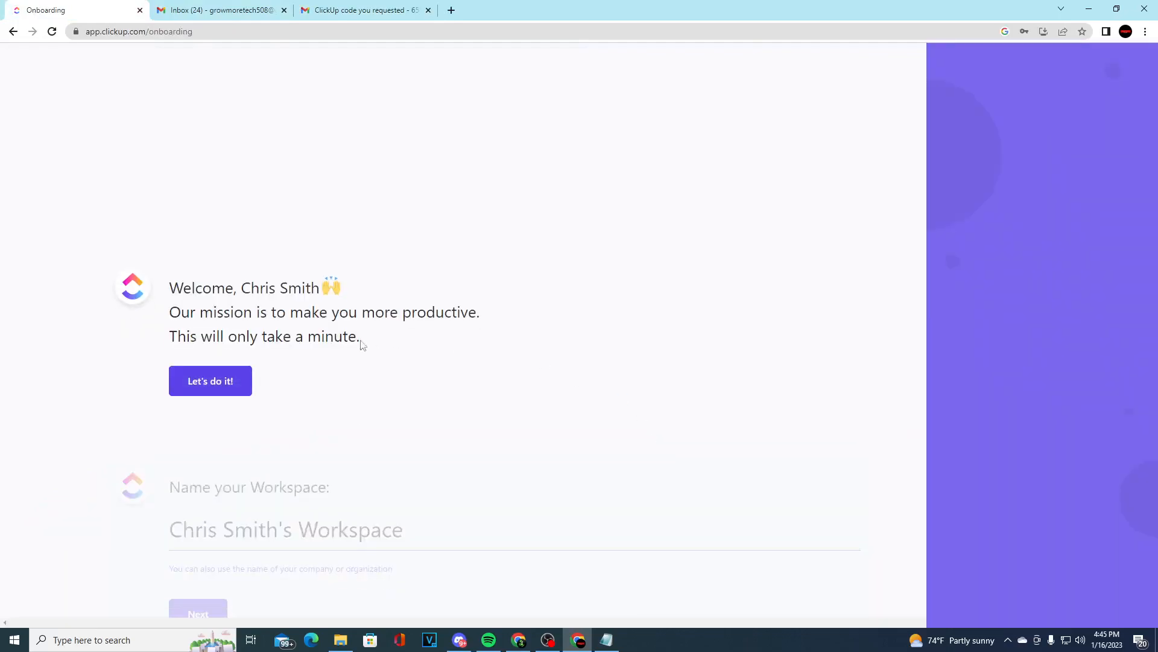
Start the onboarding, accept the suggested workspace name and avatar, and choose the red color theme
click(227, 382)
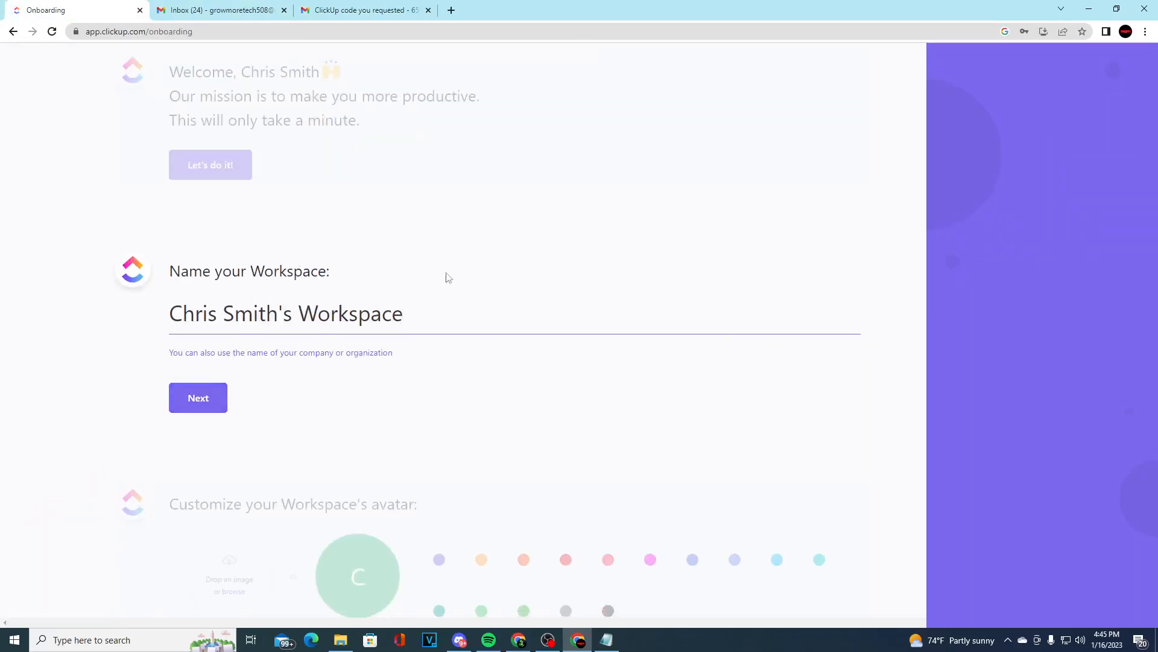
click(200, 397)
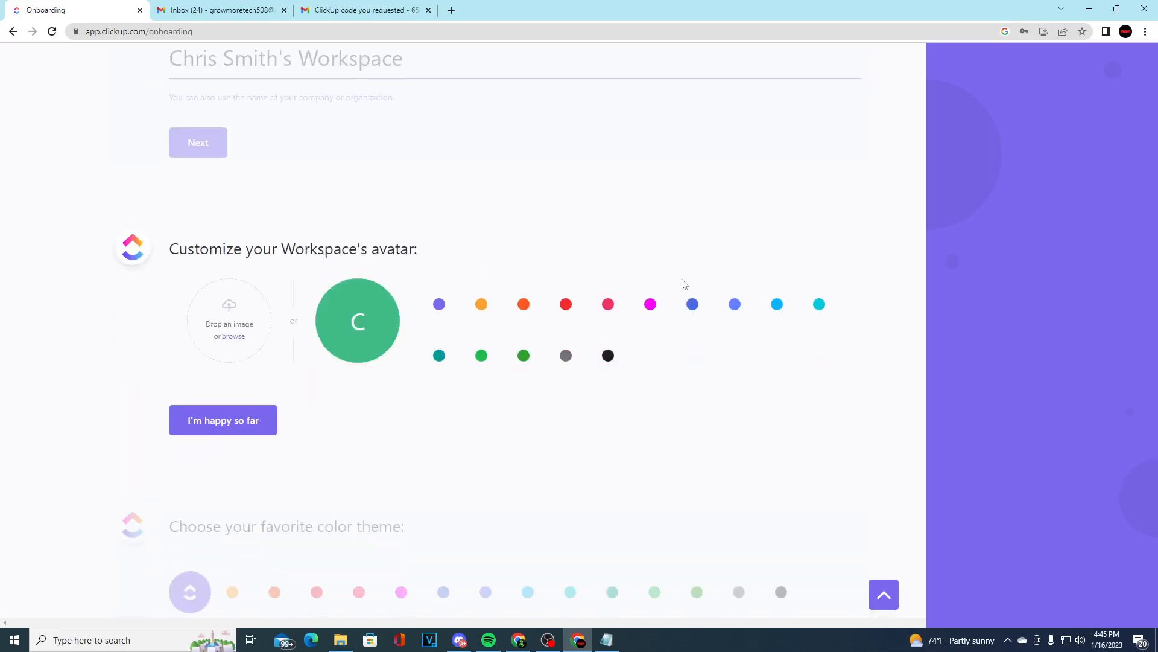
click(252, 420)
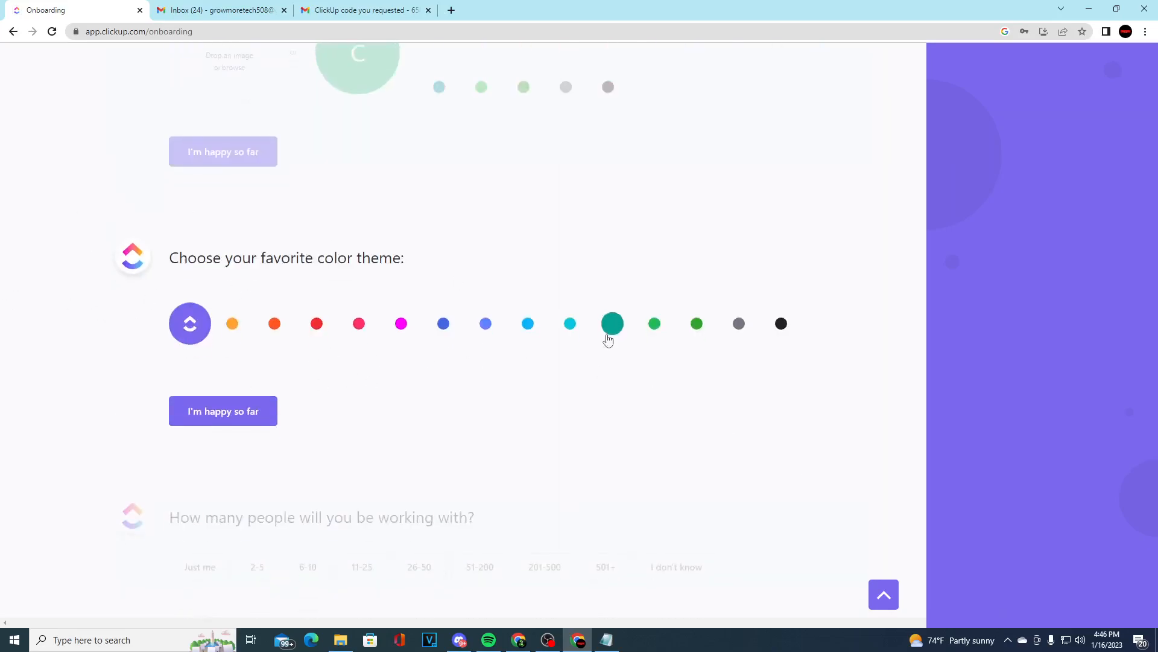
click(318, 328)
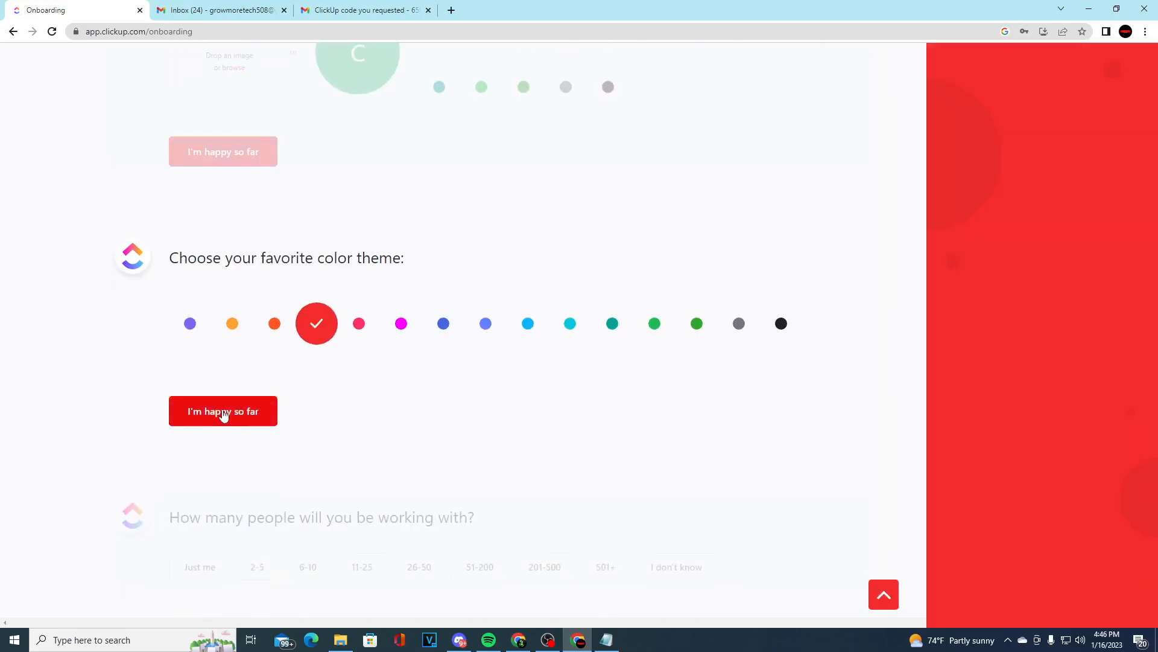
click(224, 413)
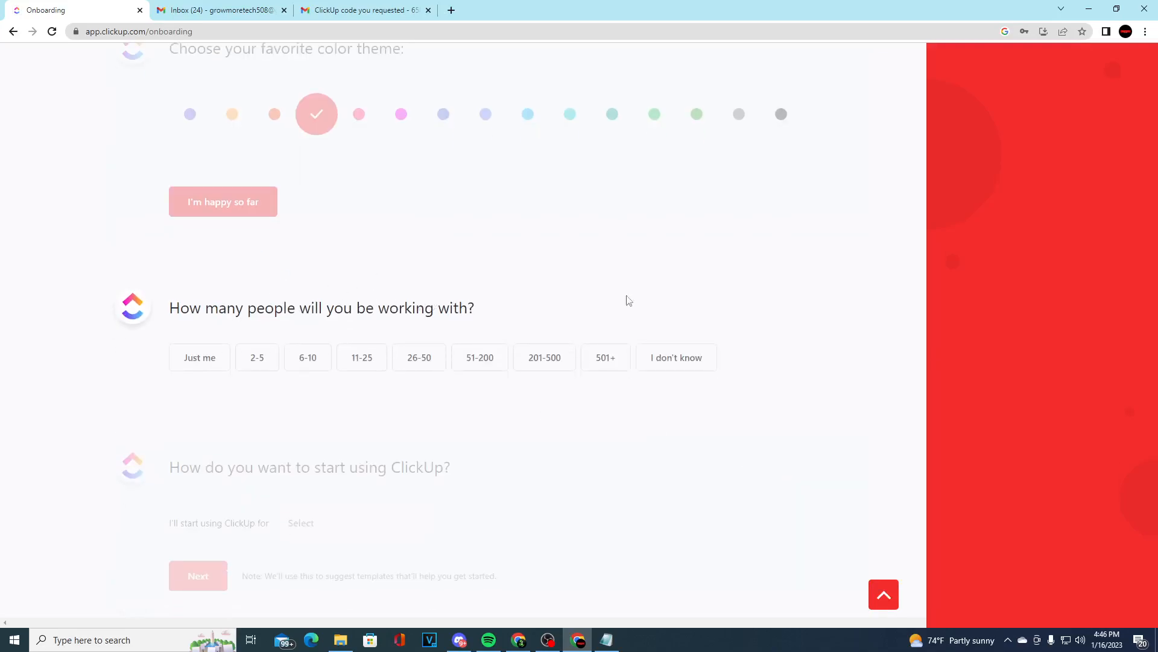
Answer the onboarding questions with 2-5 people, Personal Use as the purpose, and Friend / Colleague as the referral source
click(261, 363)
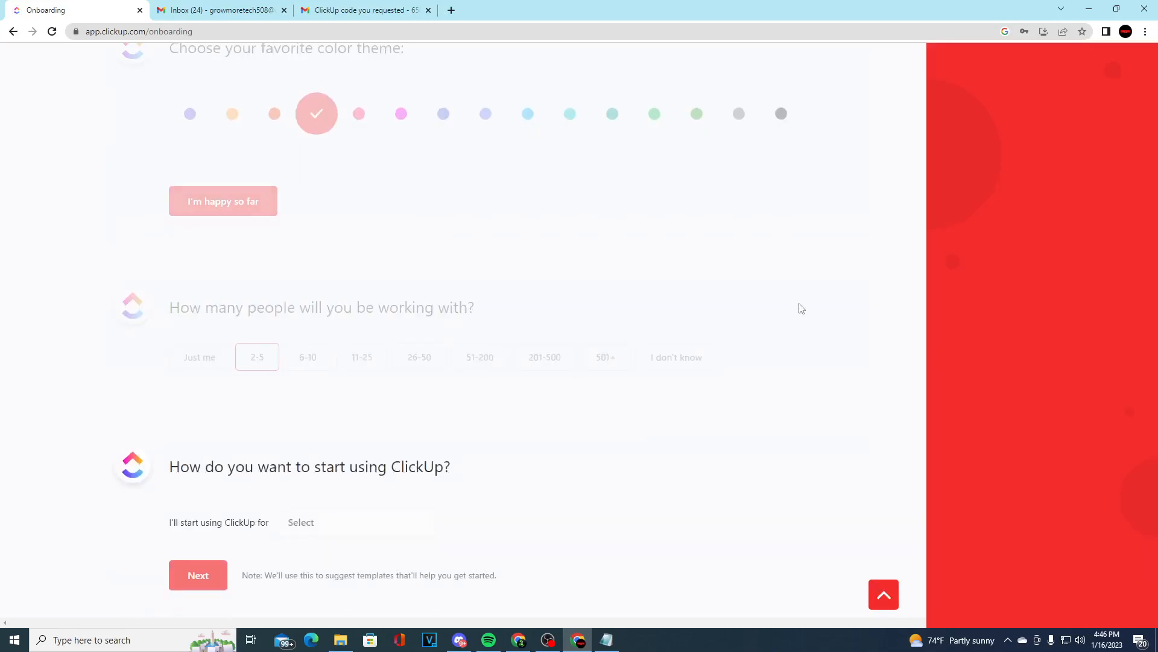
click(335, 523)
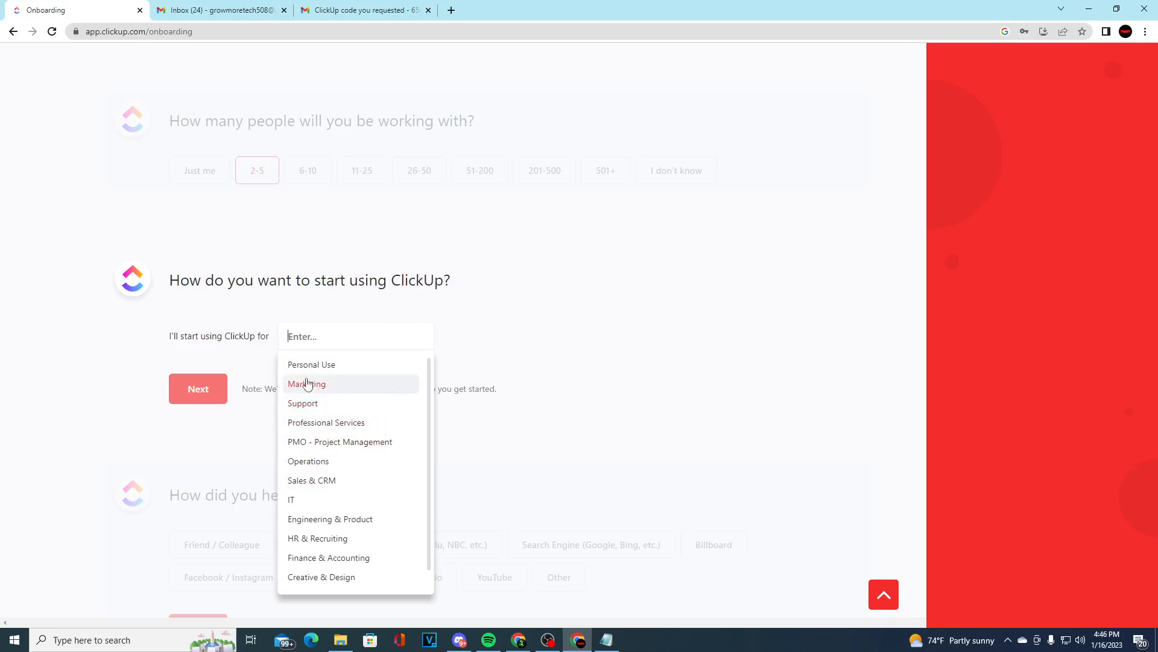
scroll(353, 405, down, 1)
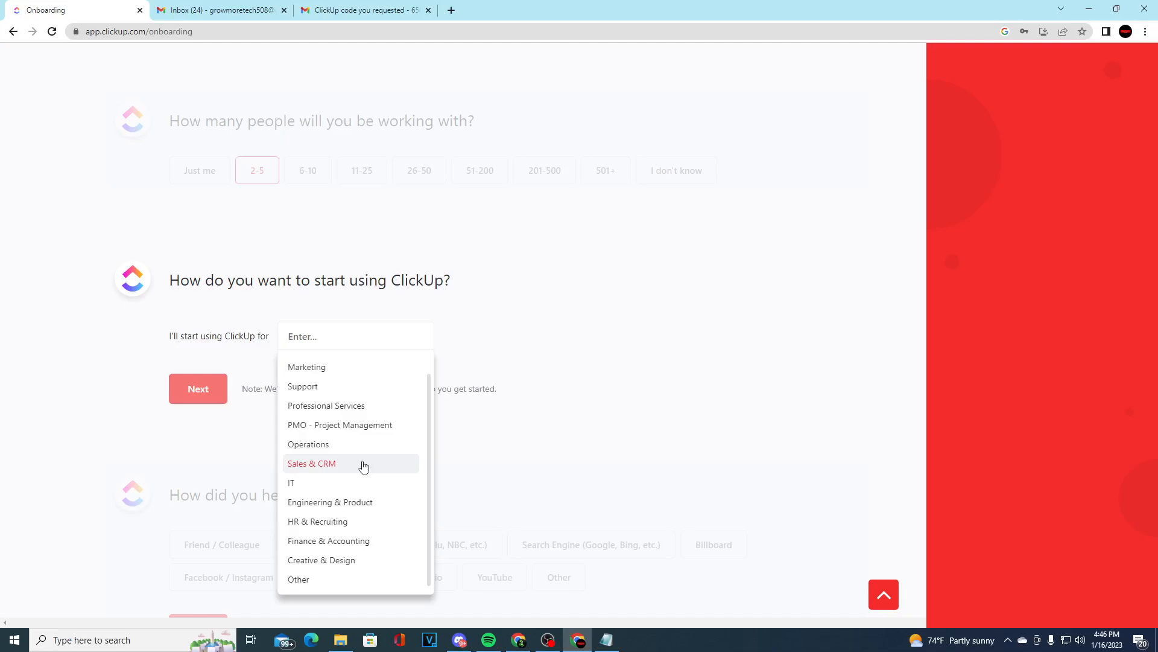
scroll(370, 531, up, 1)
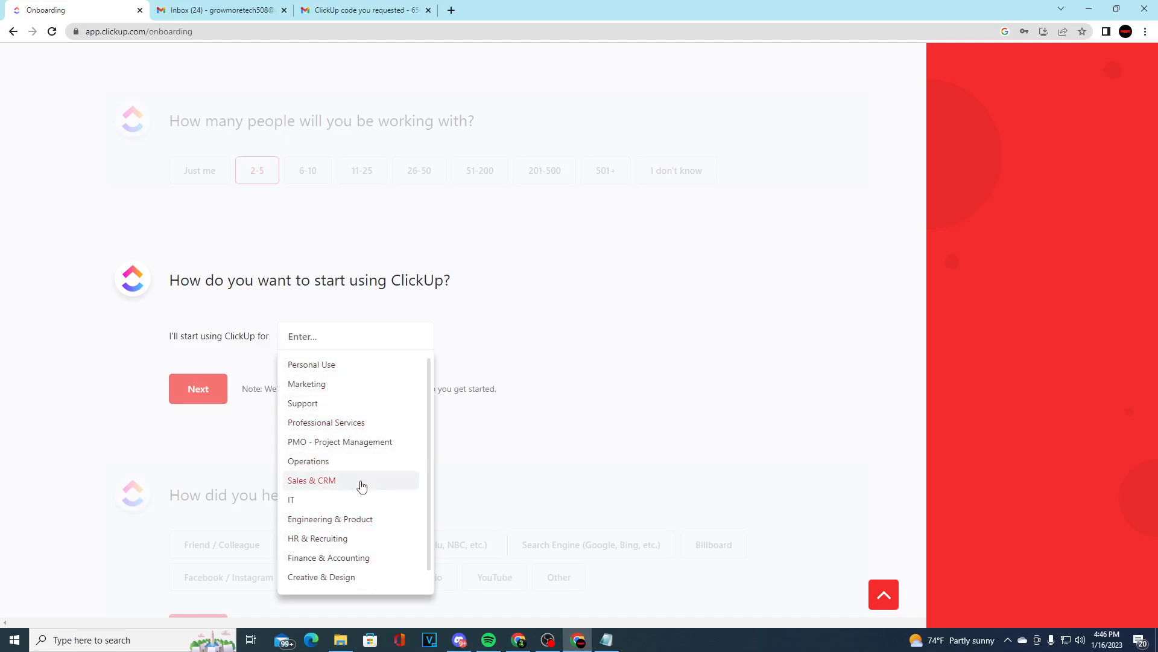
click(332, 376)
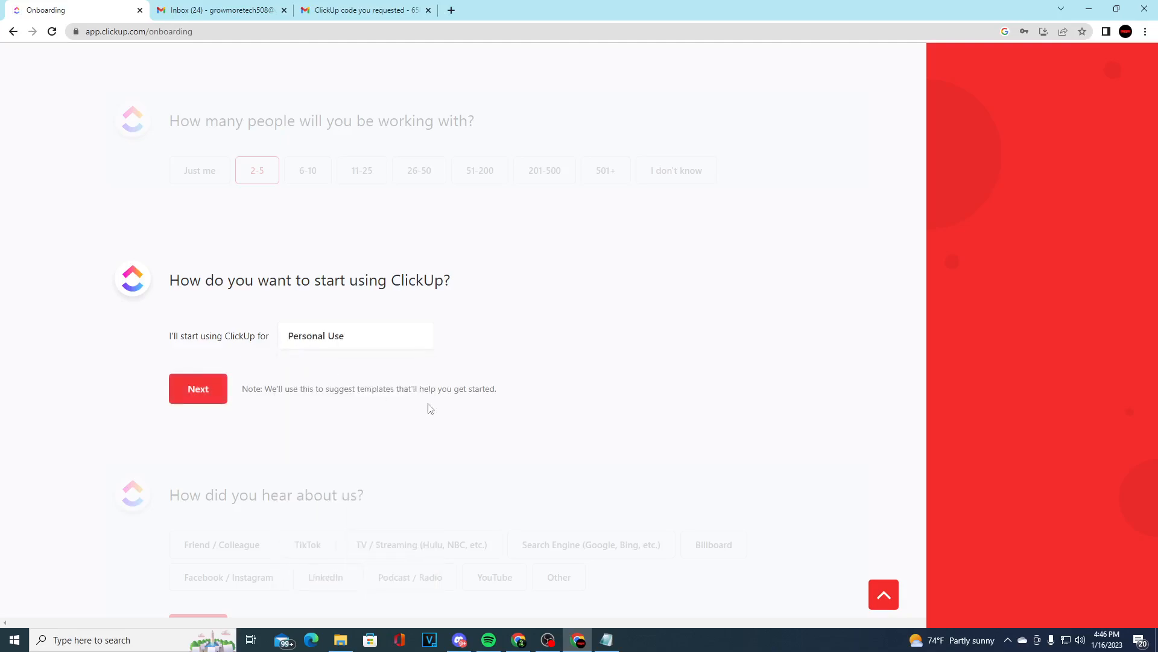
click(224, 395)
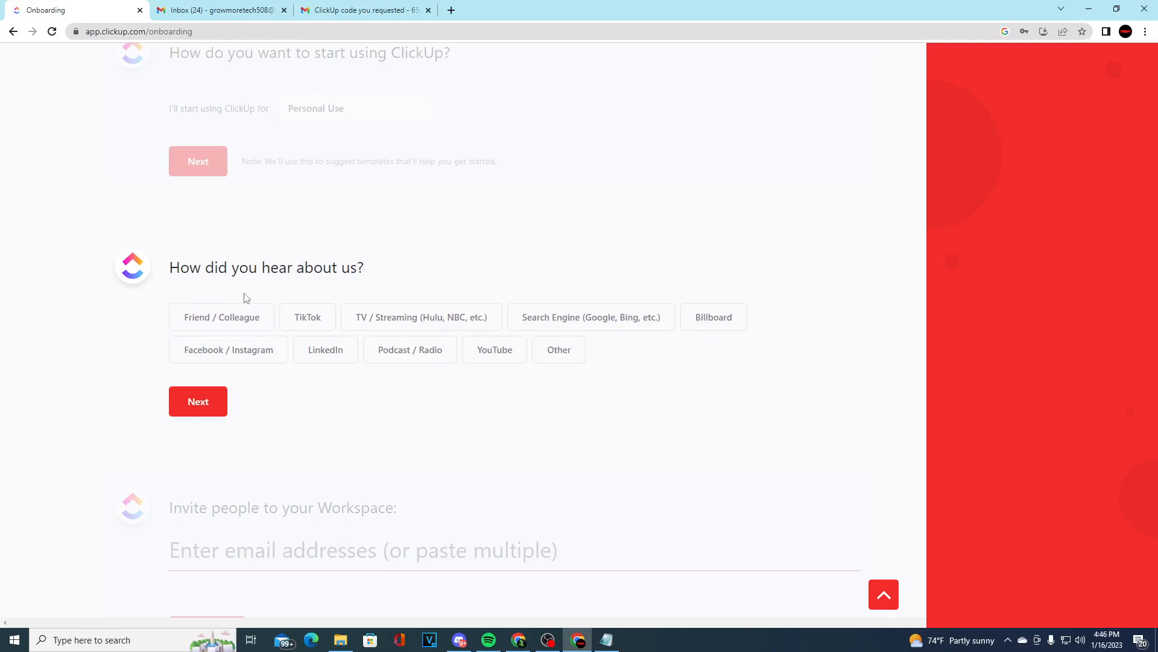
click(240, 325)
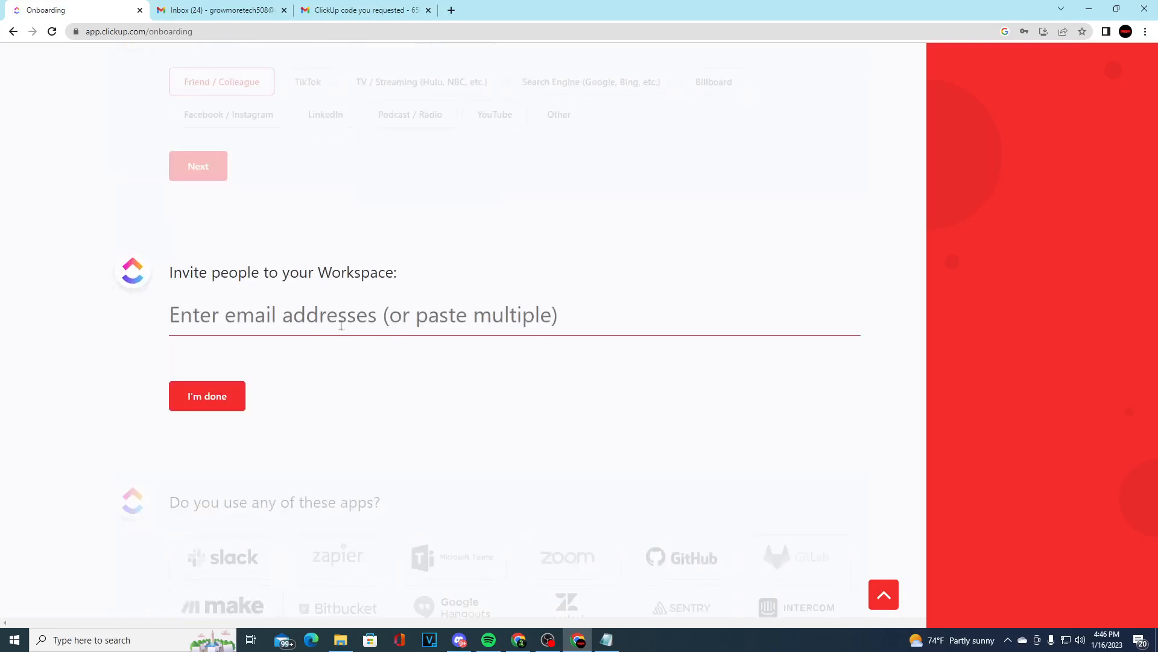
Invite one person to the workspace by their email address and finish the invitation section
drag(251, 273, 510, 268)
click(513, 266)
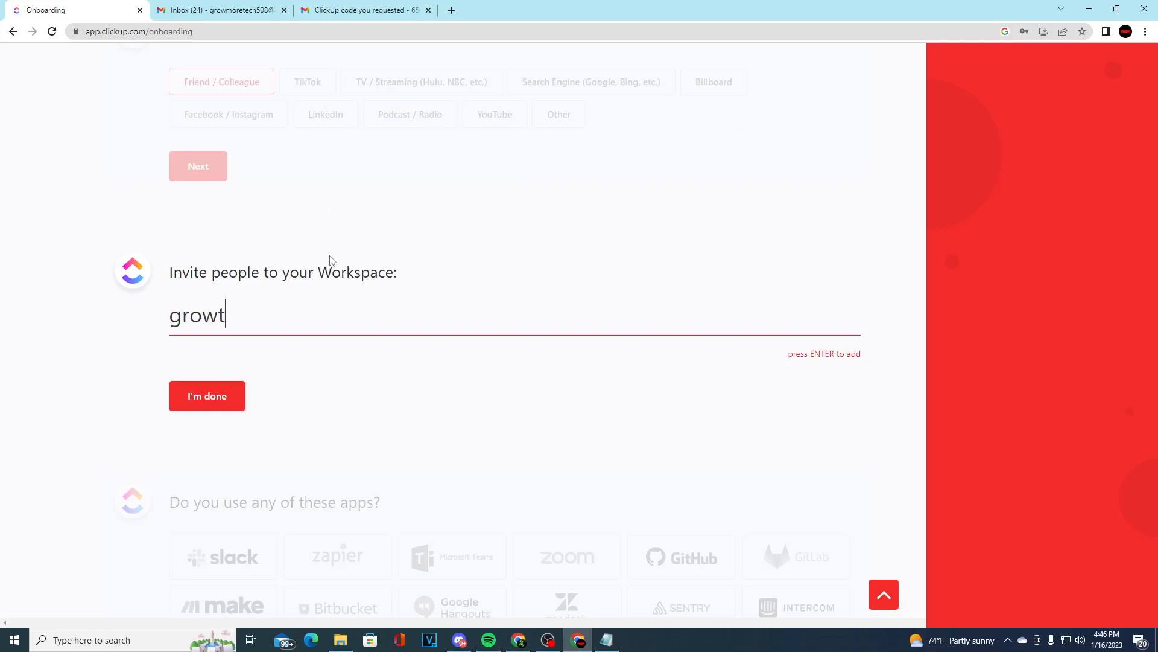
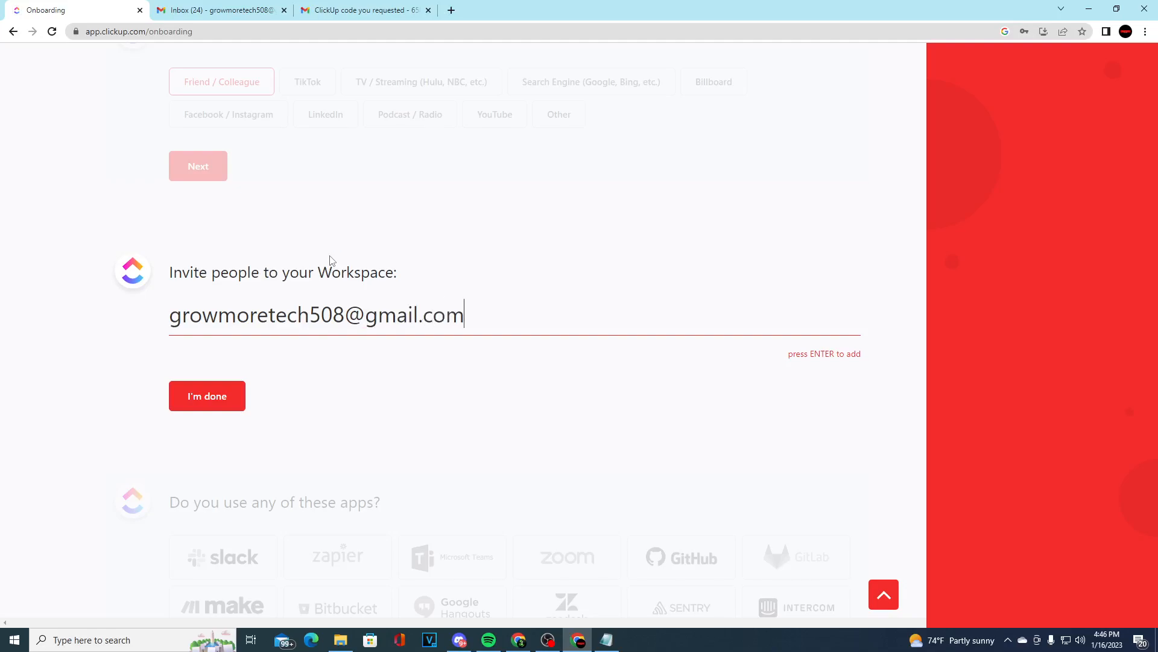
key(Return)
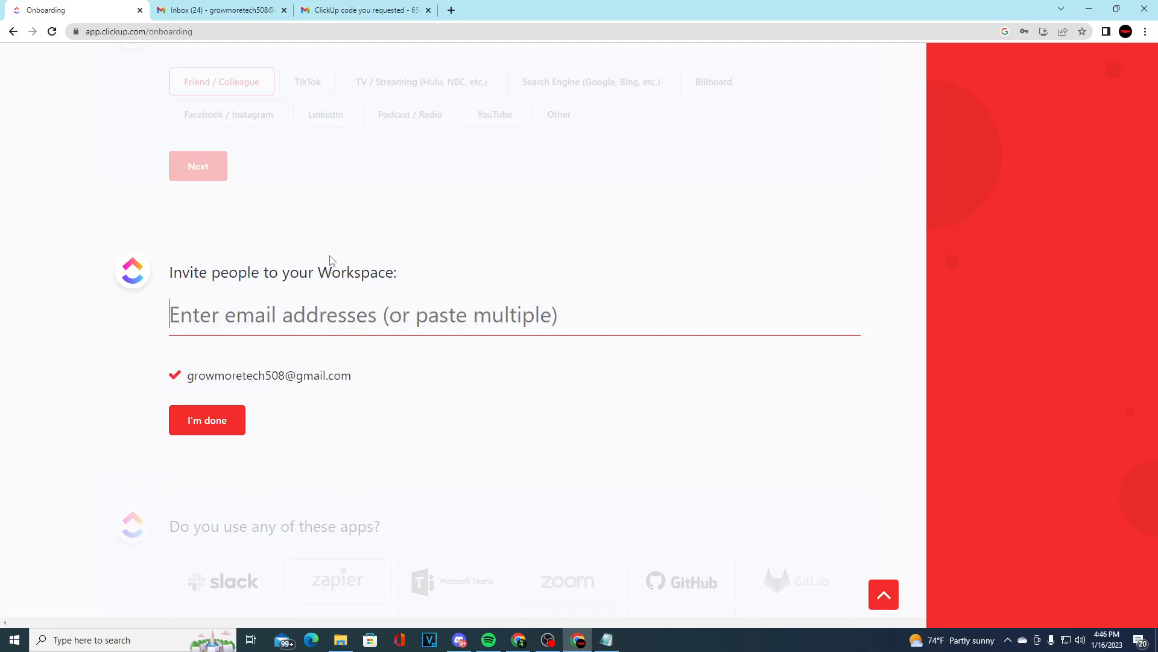
click(233, 421)
Mark Discord, GitHub, Zoom, Microsoft Teams and Google Hangouts as the apps in use and confirm the selection
drag(315, 239, 402, 228)
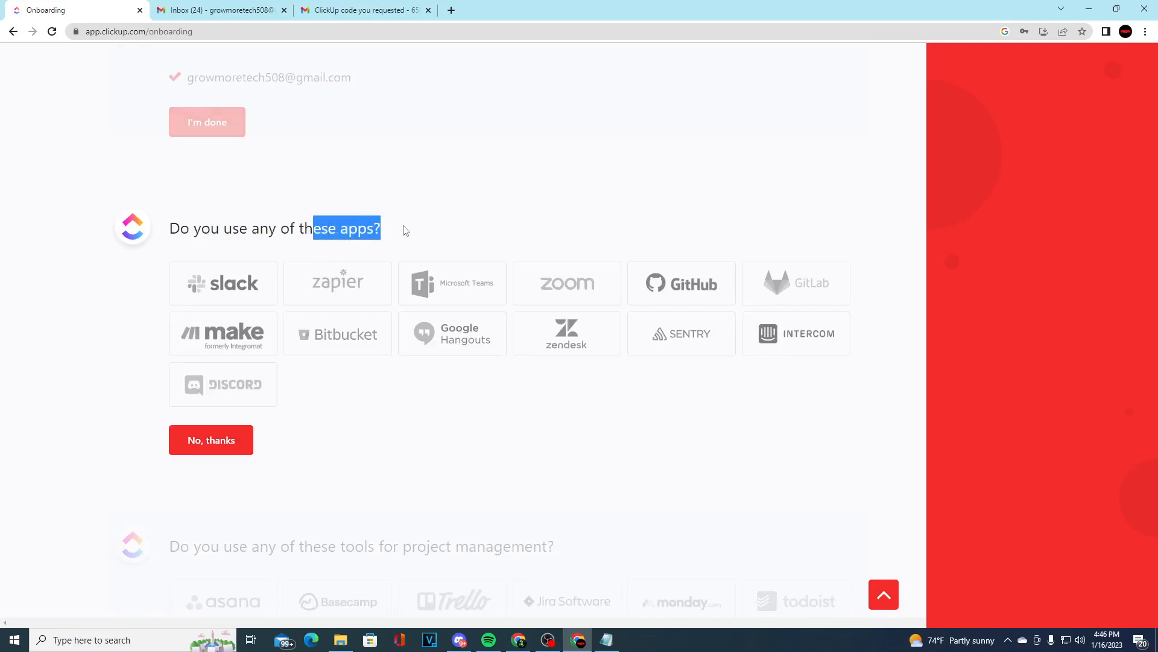
click(258, 380)
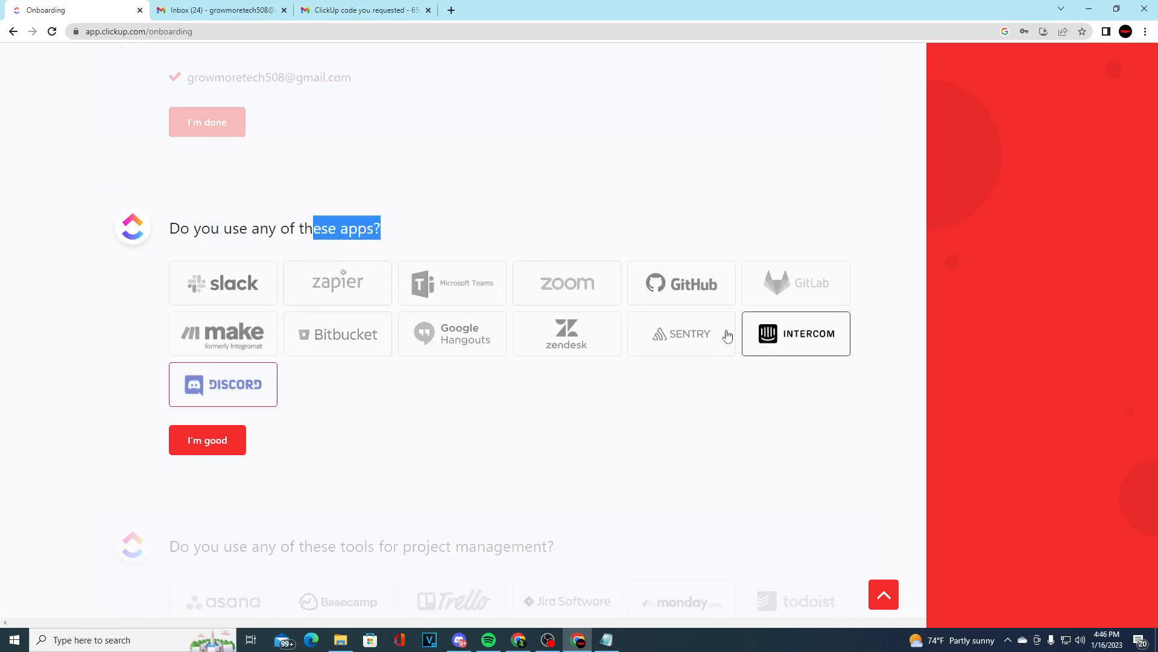
click(694, 289)
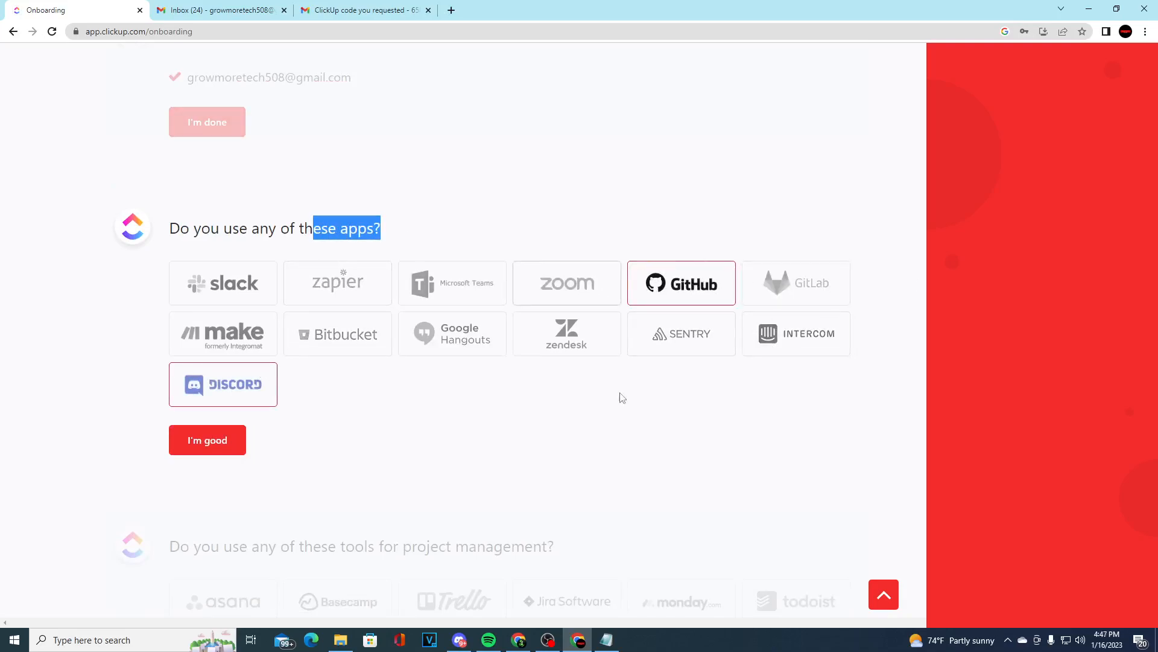
click(530, 280)
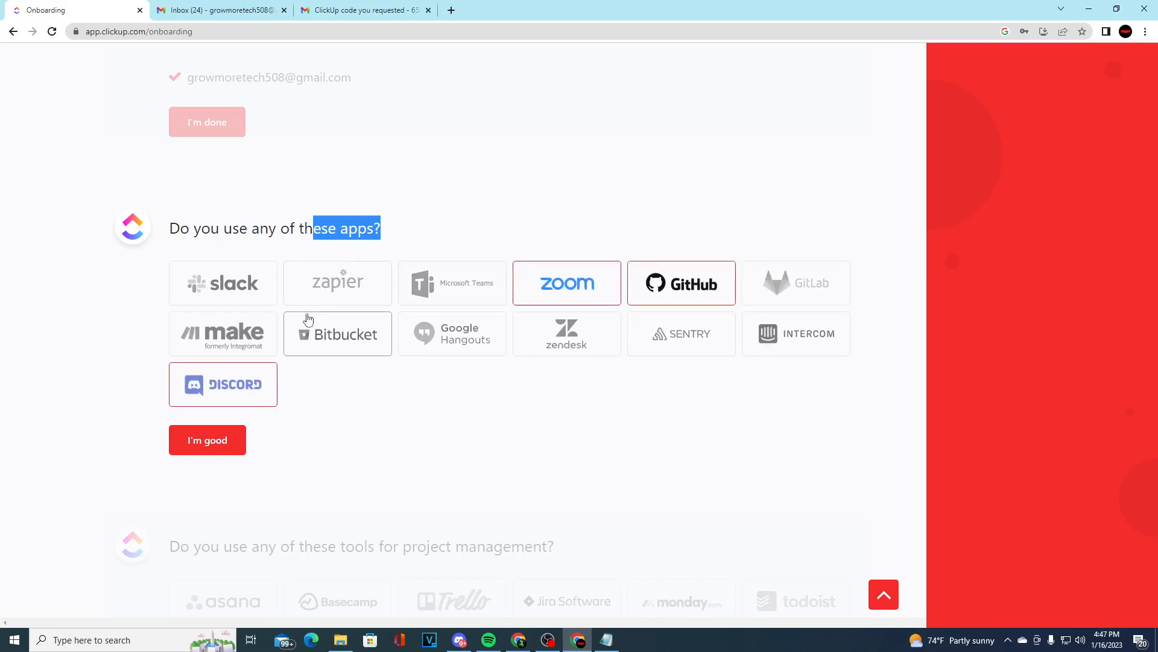
click(442, 281)
click(452, 333)
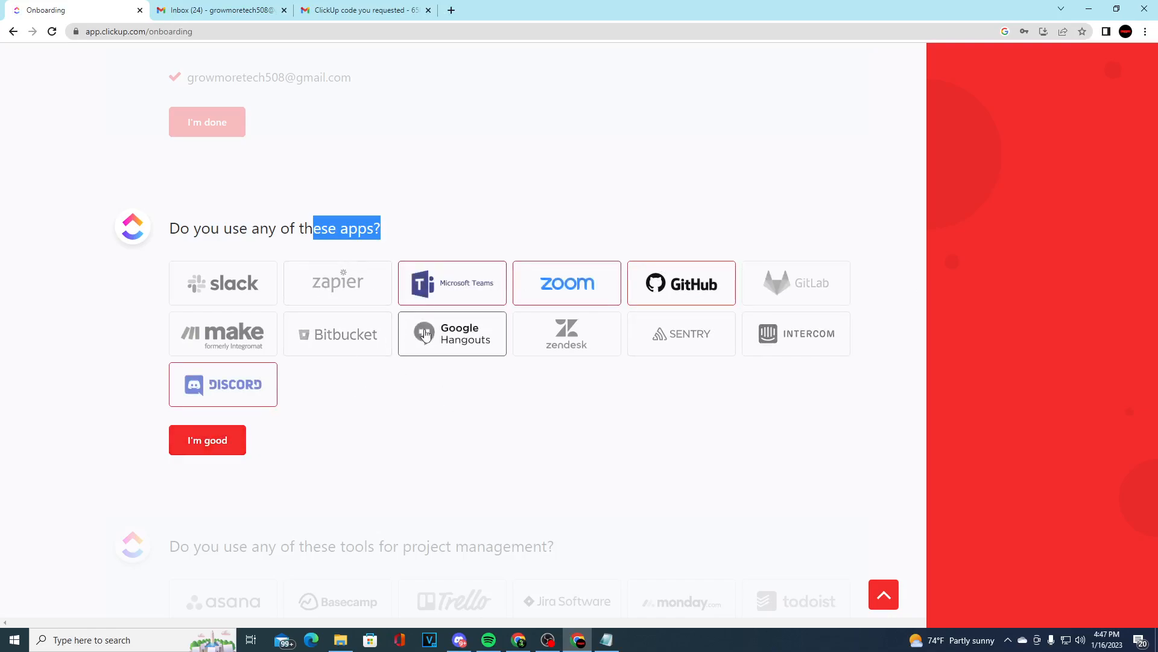
click(237, 444)
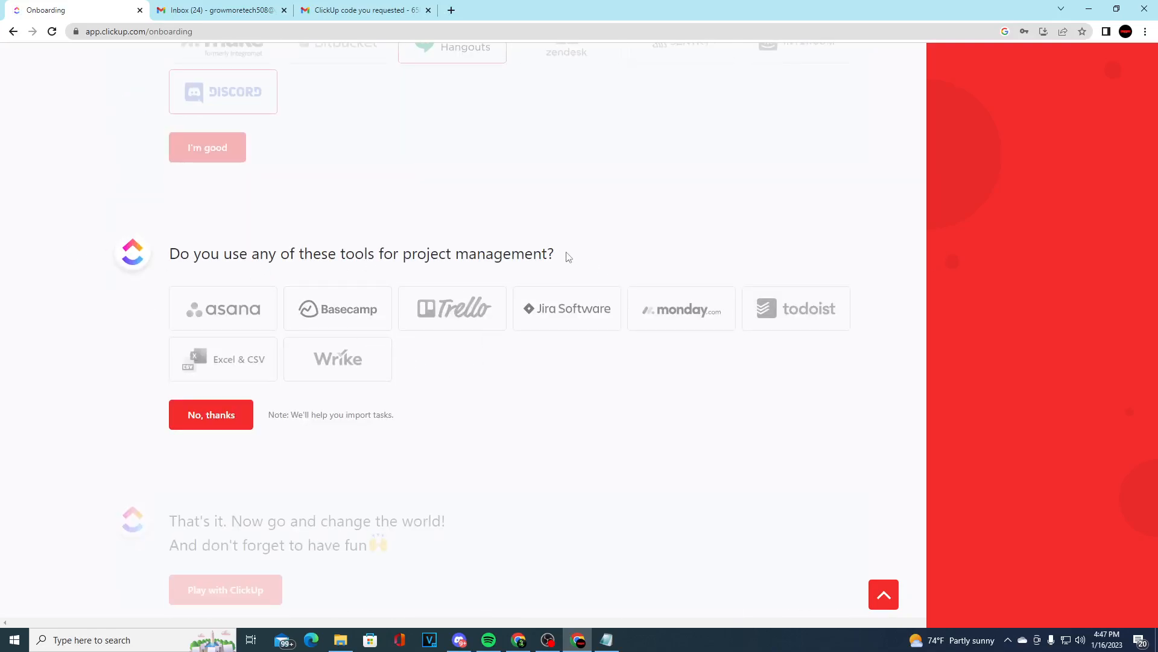
Mark Excel & CSV as the project management tool in use and finish the onboarding to enter the workspace
click(272, 372)
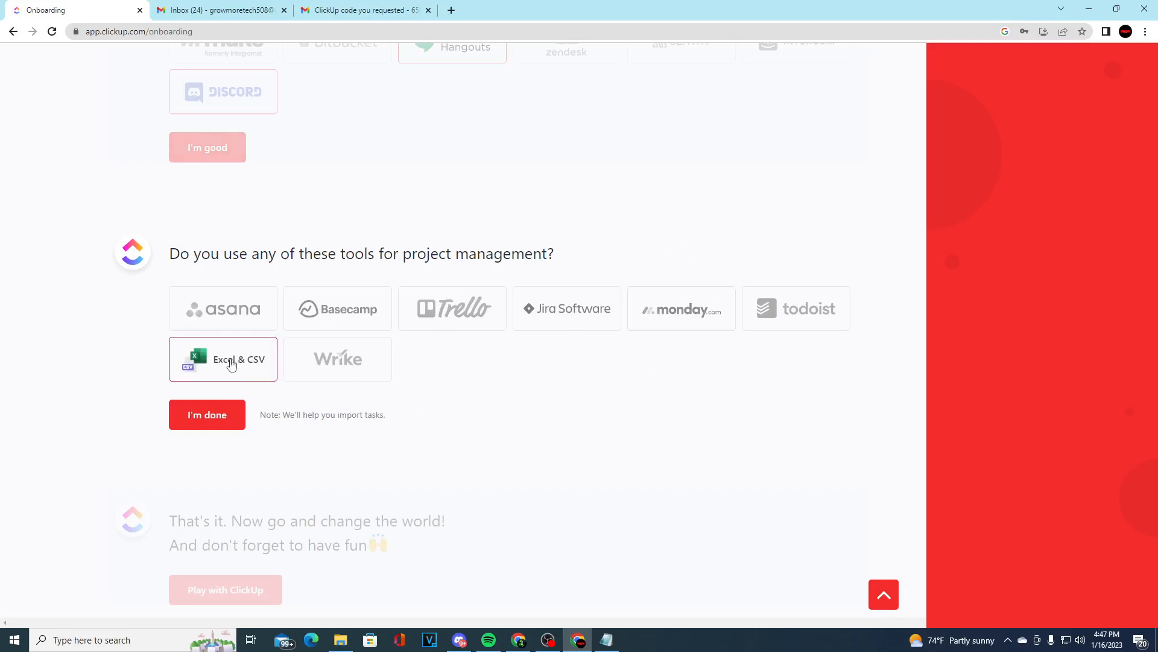
click(222, 415)
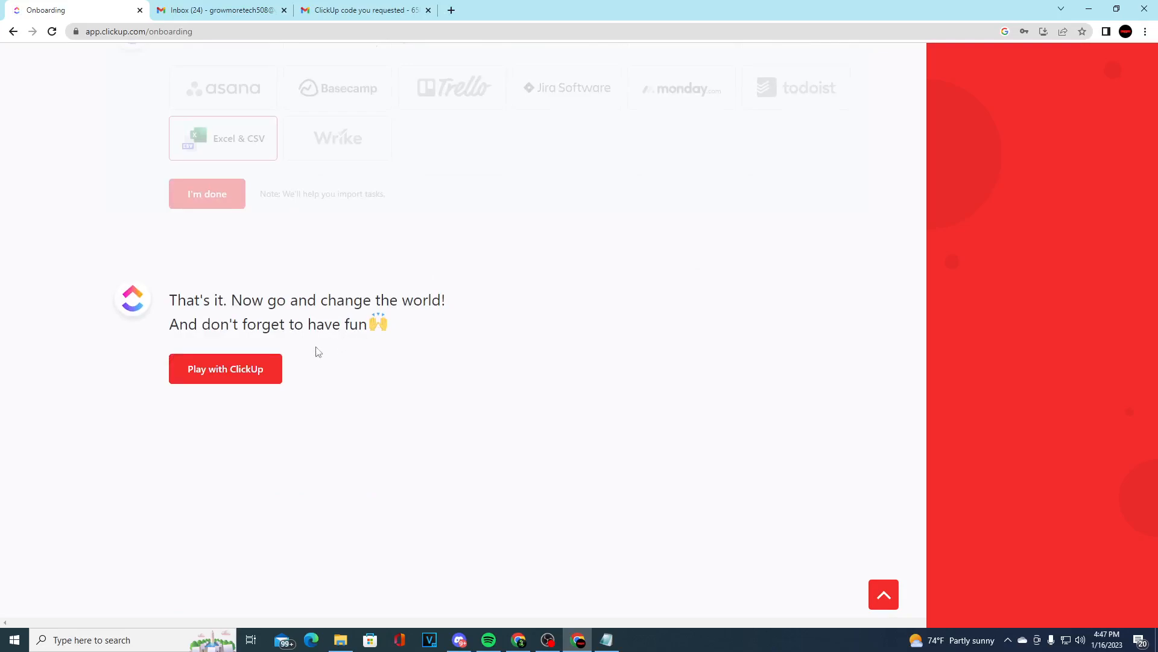
click(251, 370)
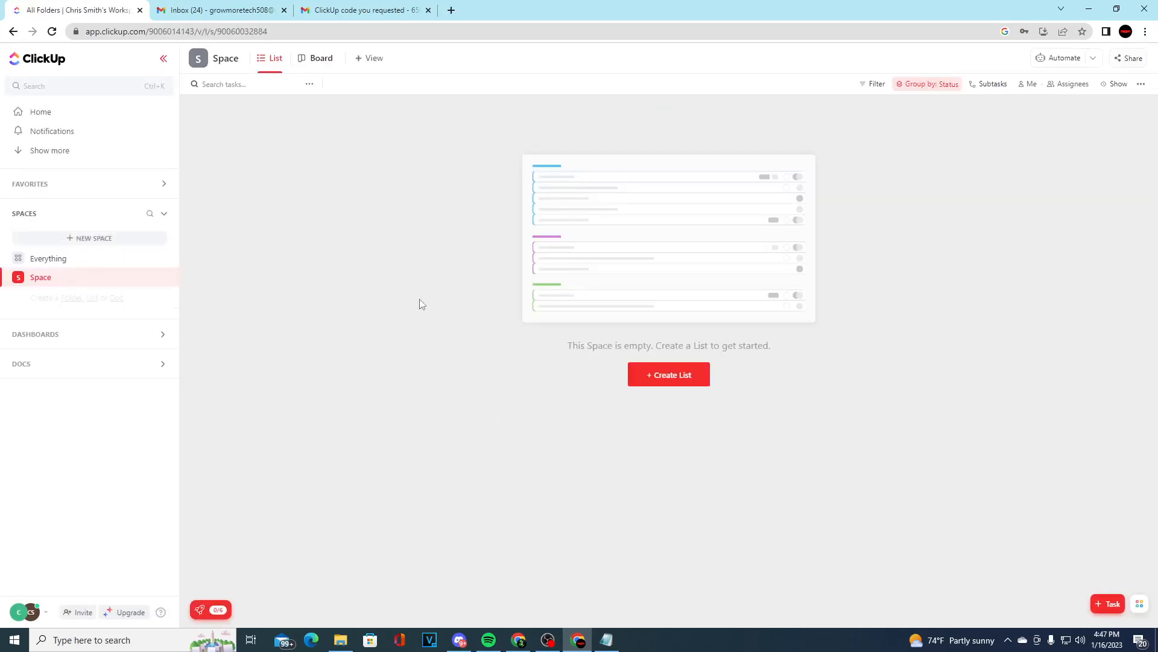
Create a first list in the empty Space
click(669, 382)
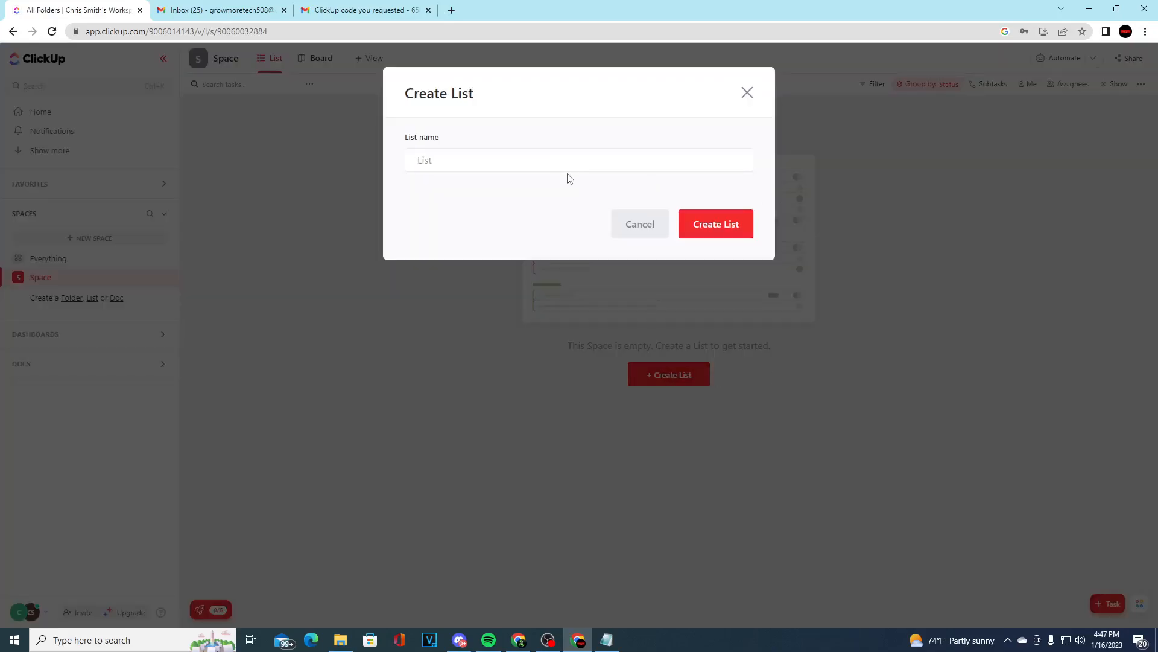
text(Pro)
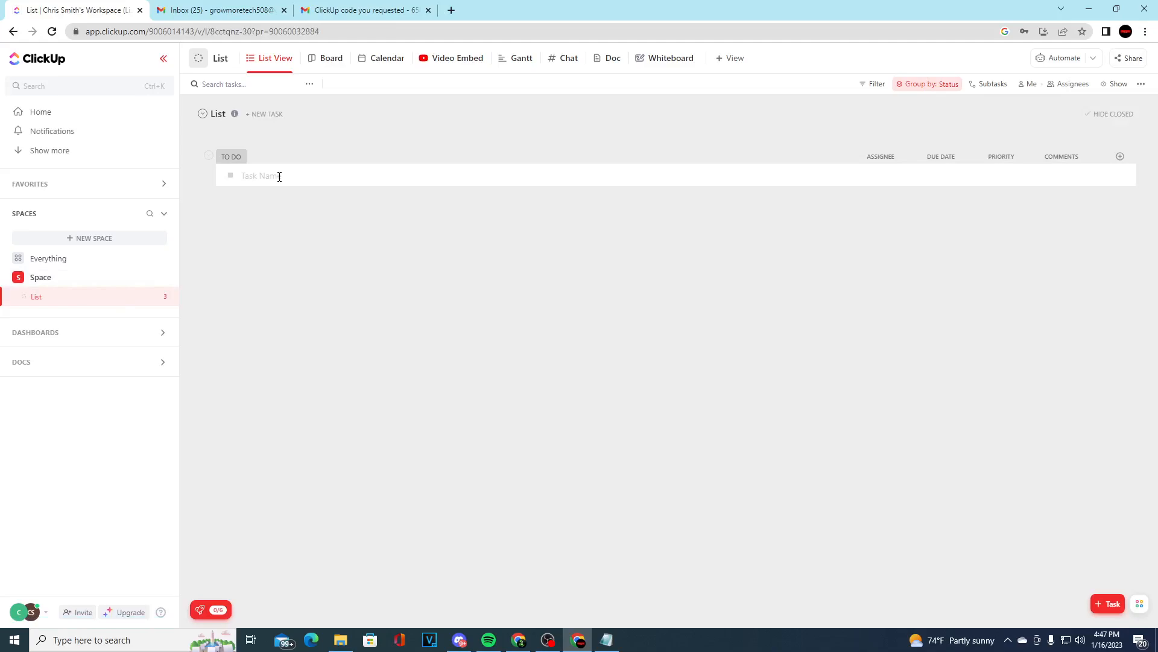
Add a task named "ChatgBT video" to the list's To Do group and assign it to the invited member
click(280, 177)
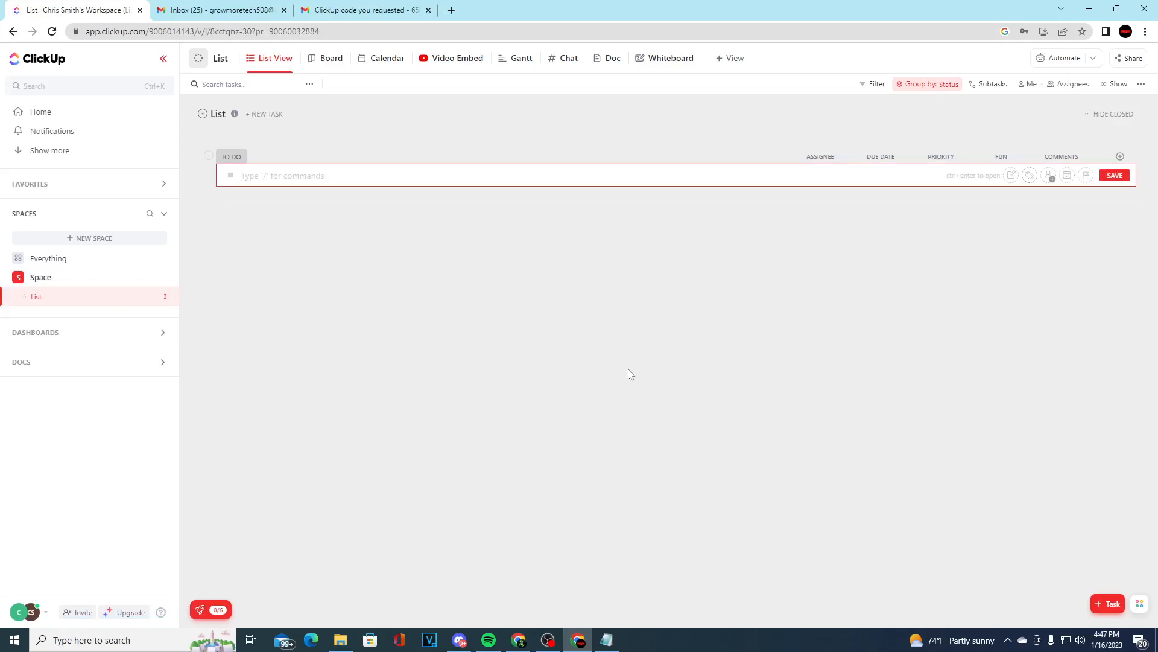
text(Ch)
click(1113, 179)
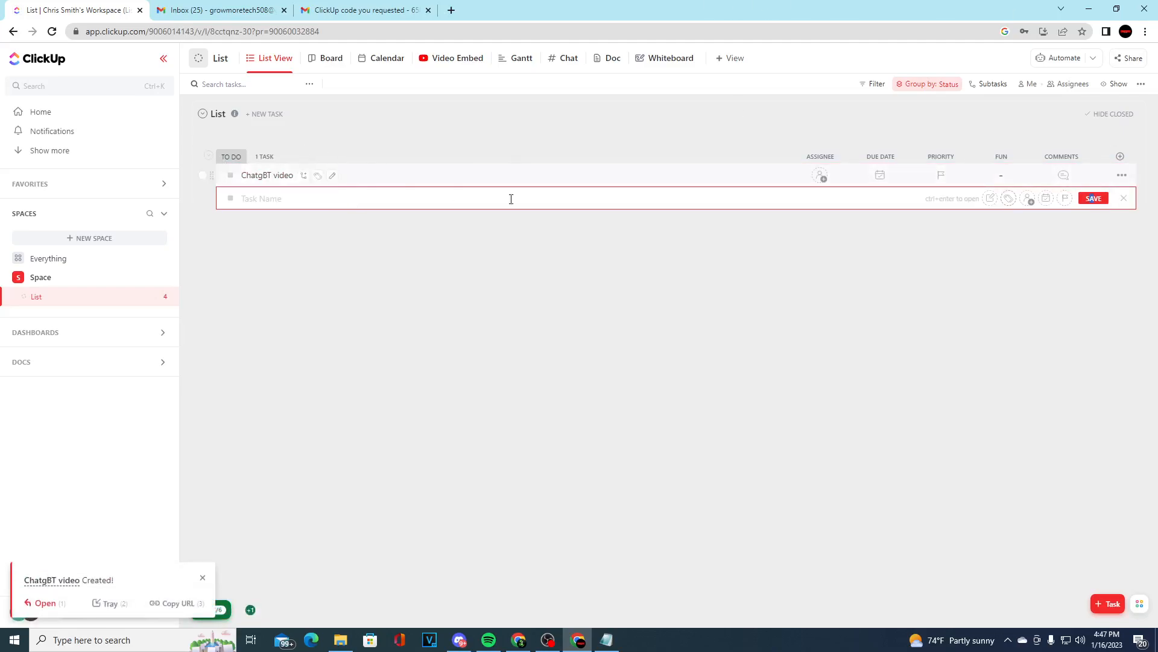
click(821, 174)
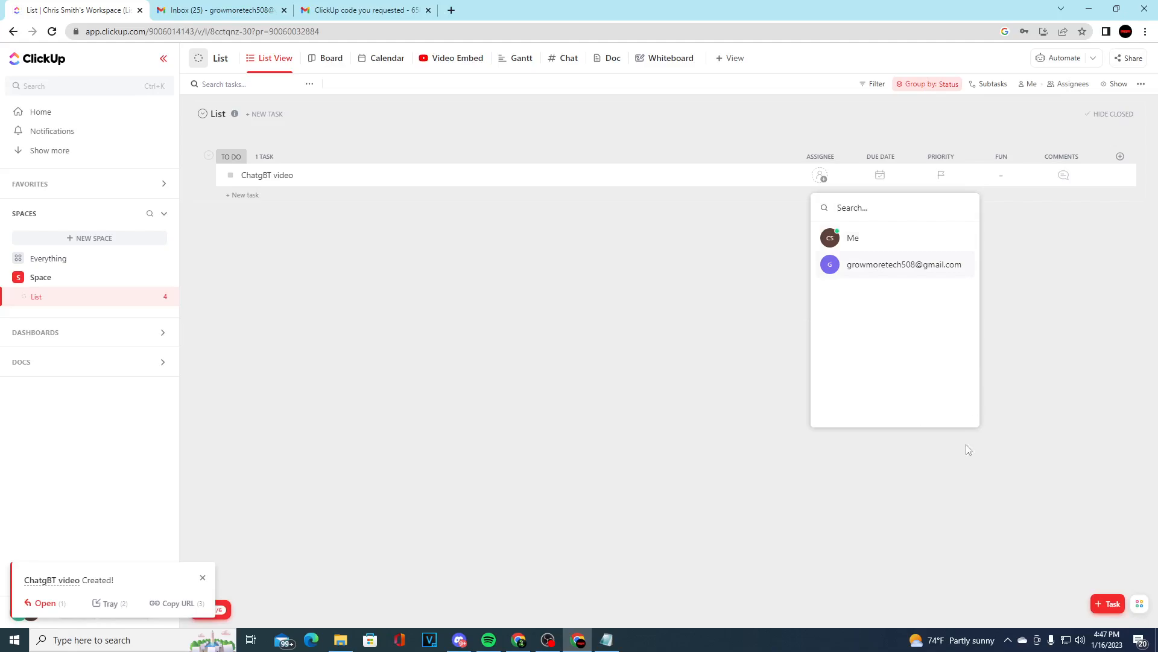
click(896, 266)
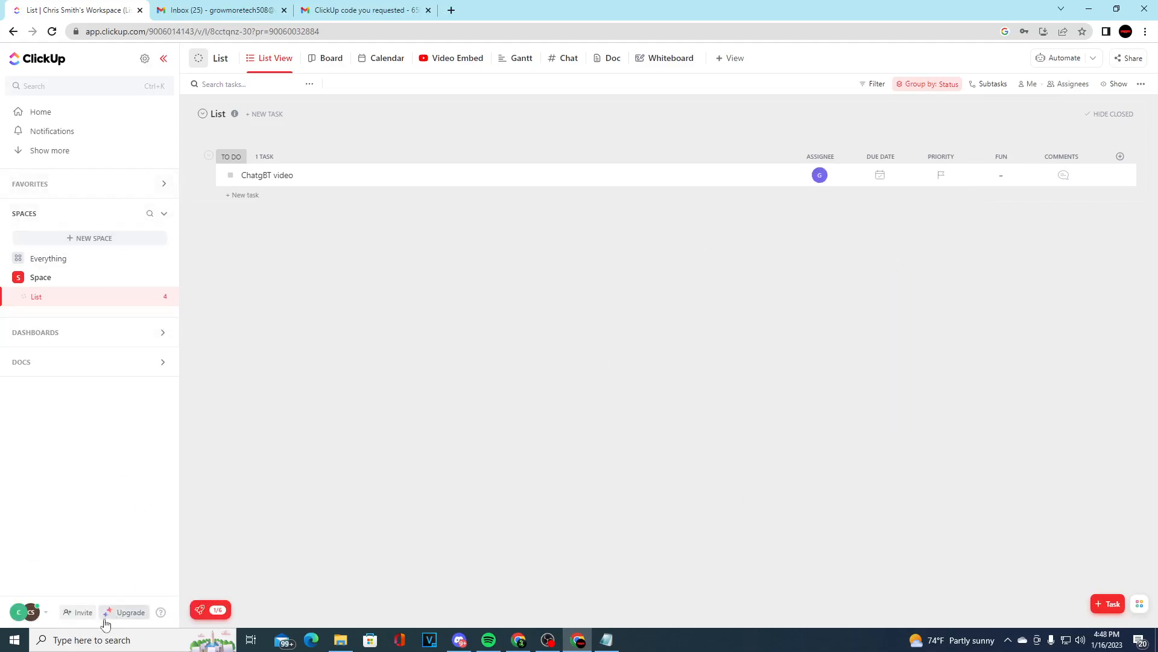
Create a second list named "team 2" in the Space and open it
click(165, 279)
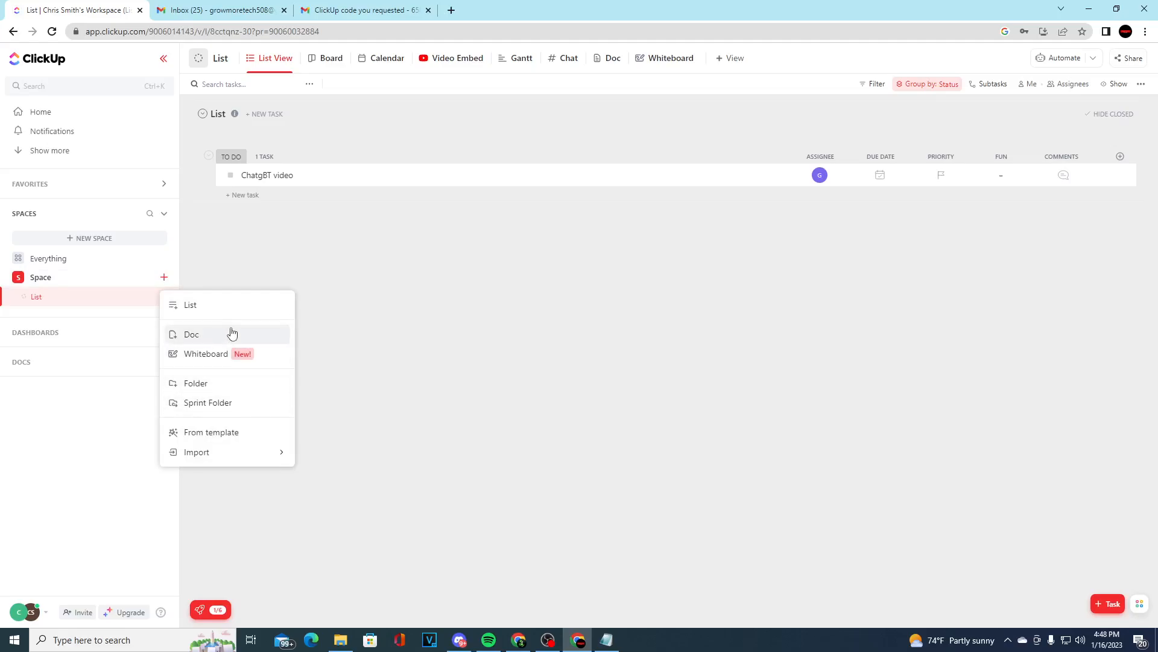
click(202, 310)
text(team 2)
key(Return)
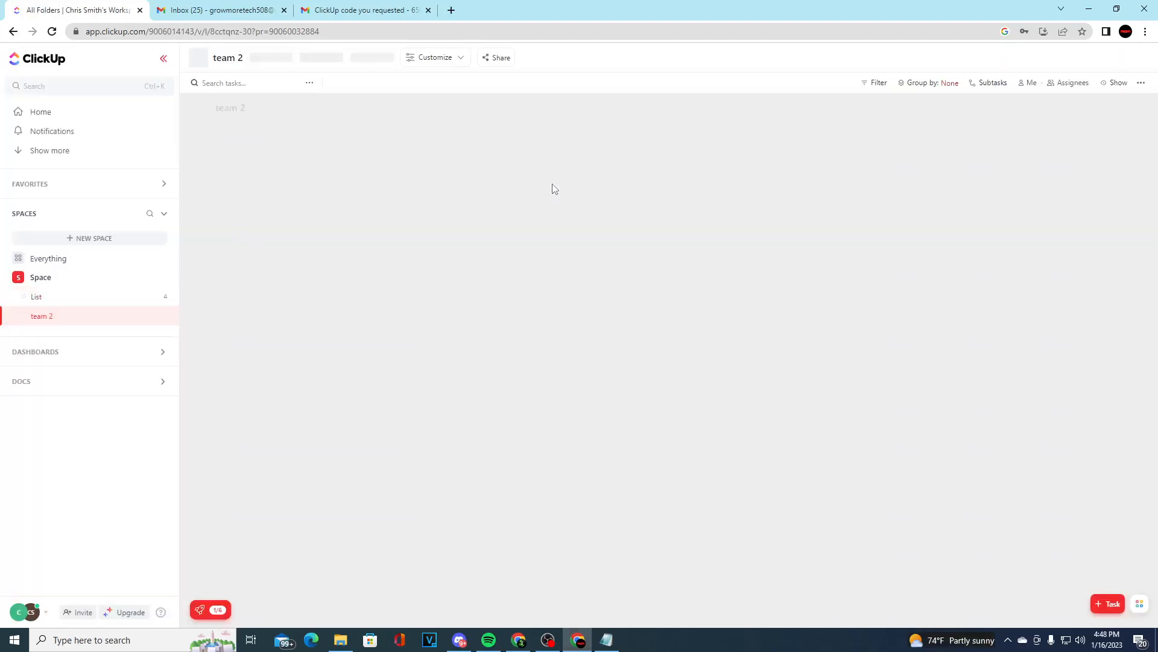
click(81, 303)
click(88, 322)
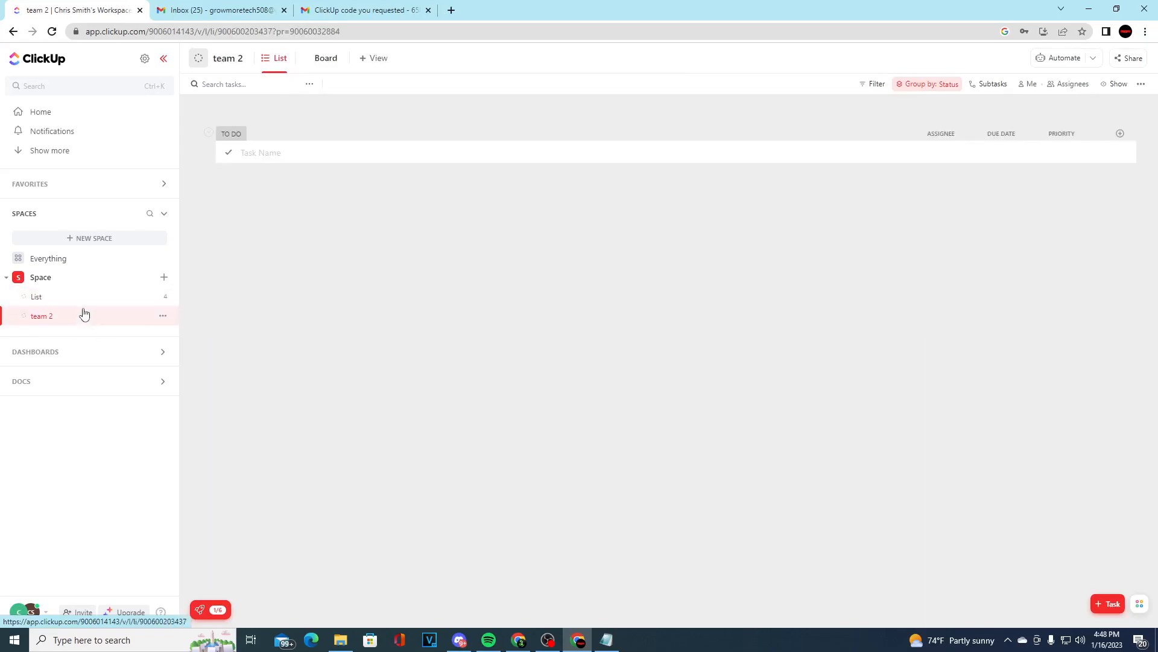
Return to the first list, briefly play and pause its embedded video, and view its chat
click(80, 296)
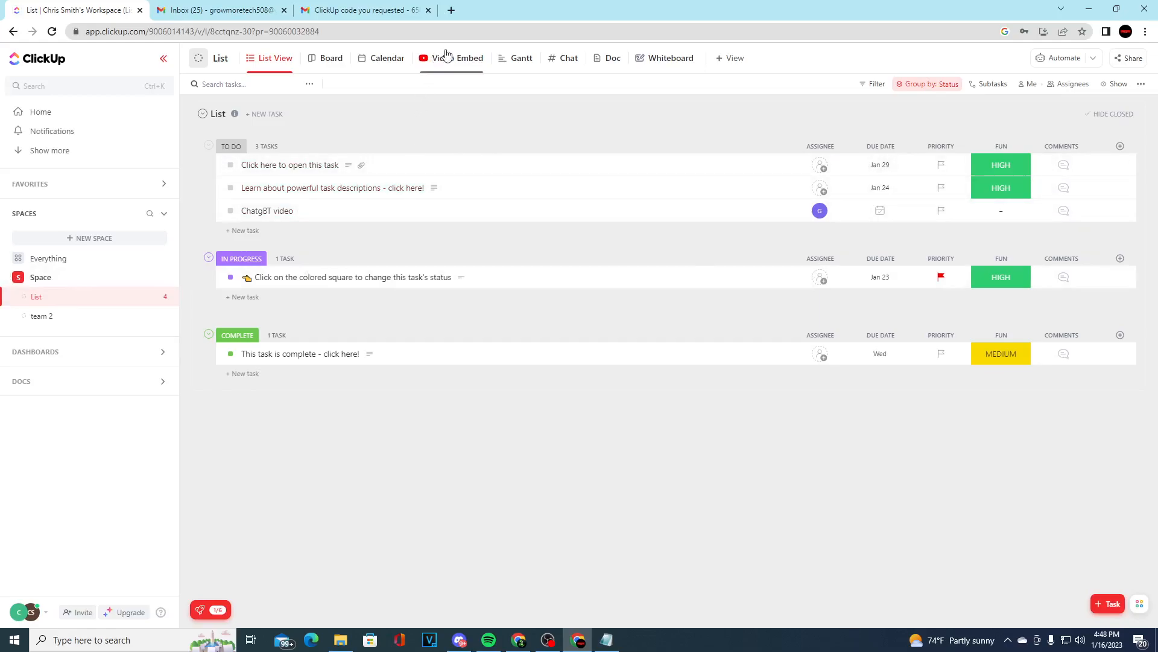
click(463, 60)
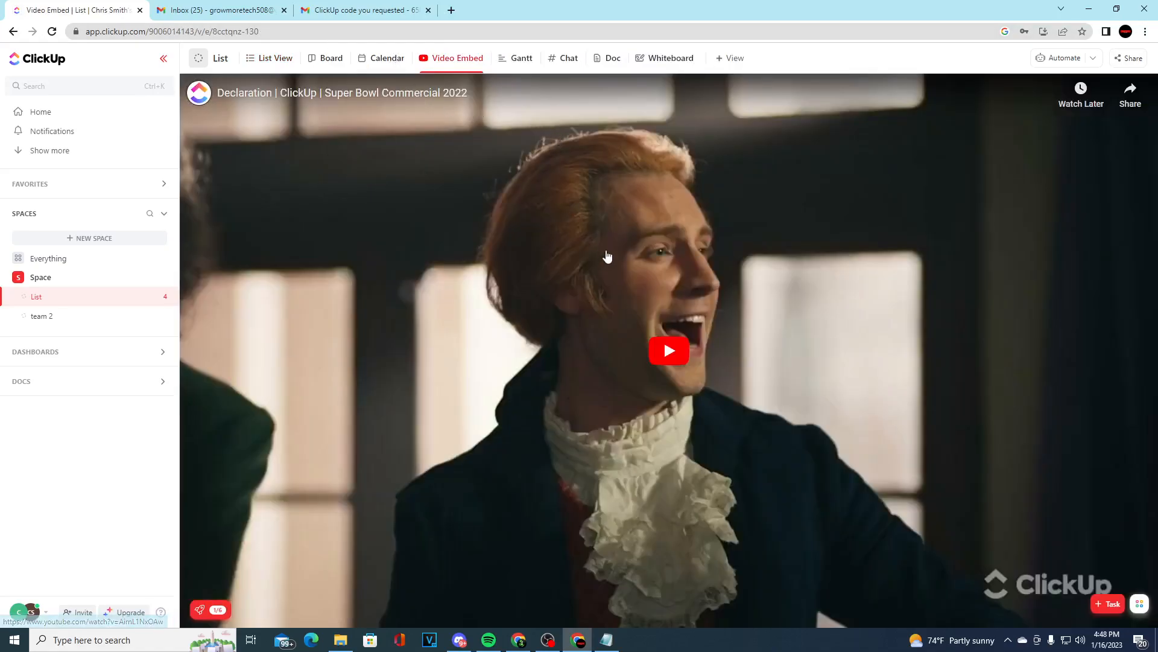
click(741, 359)
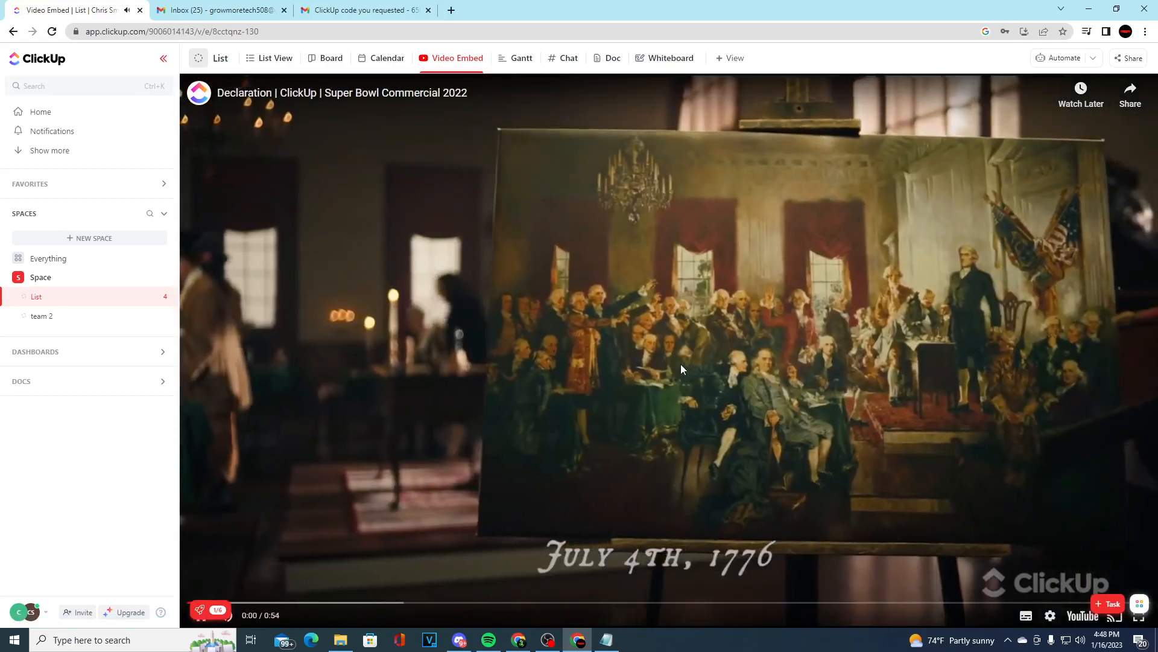
click(677, 353)
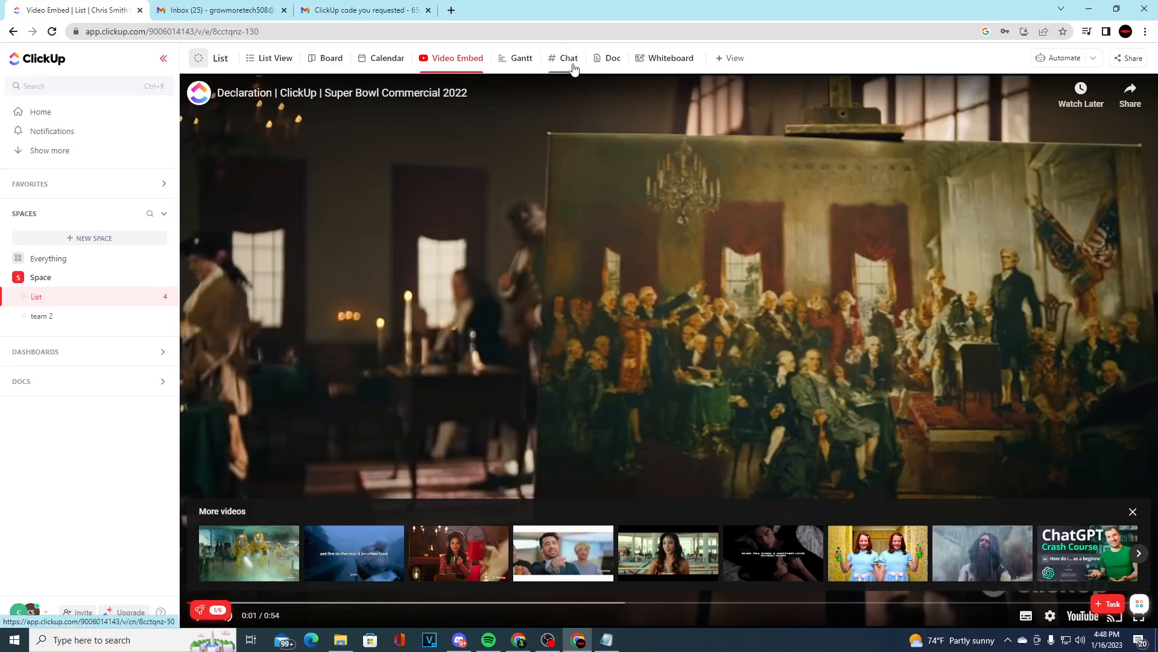
click(572, 65)
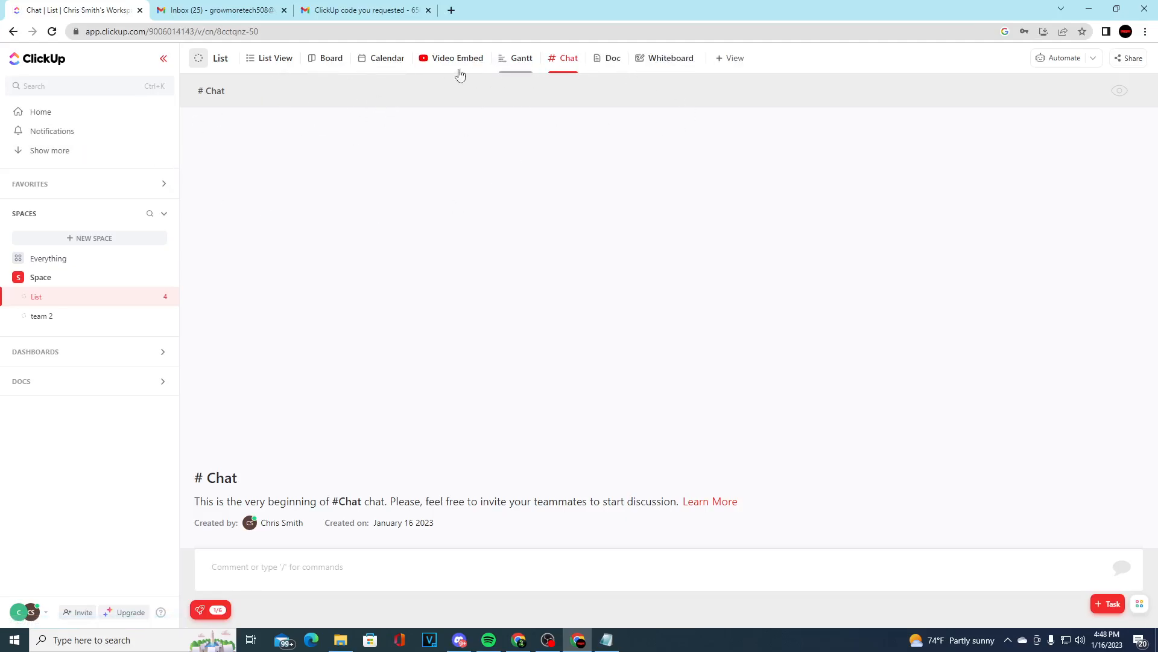
Add a task named "Create video" on Thursday, January 19 in the first list's calendar
click(396, 62)
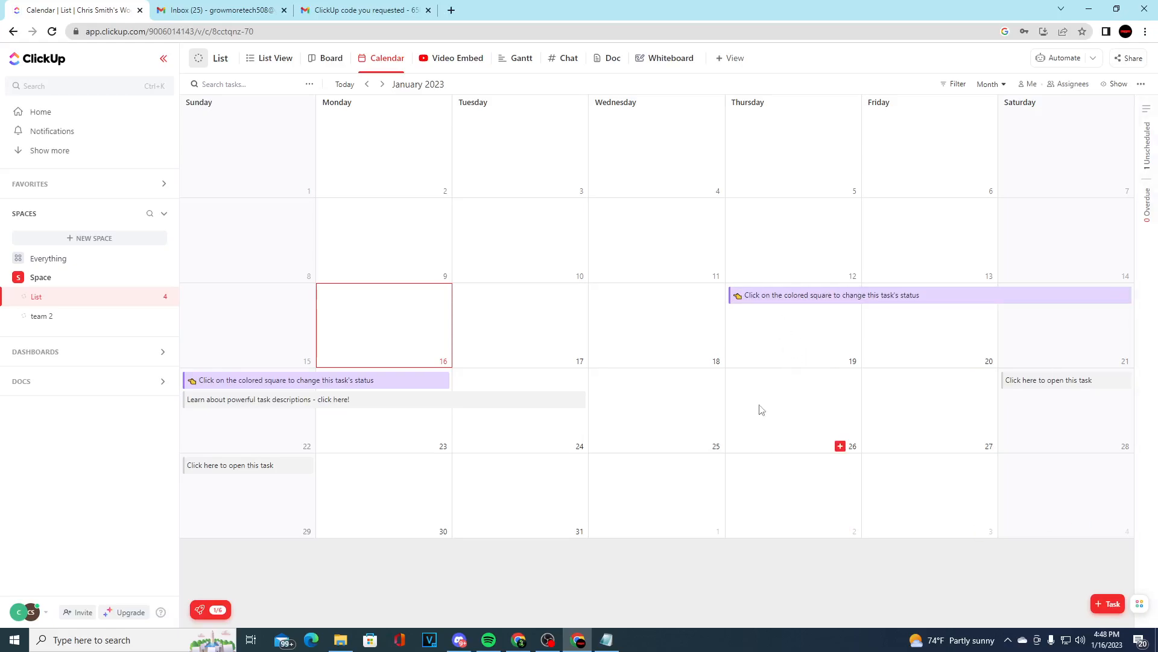
click(840, 361)
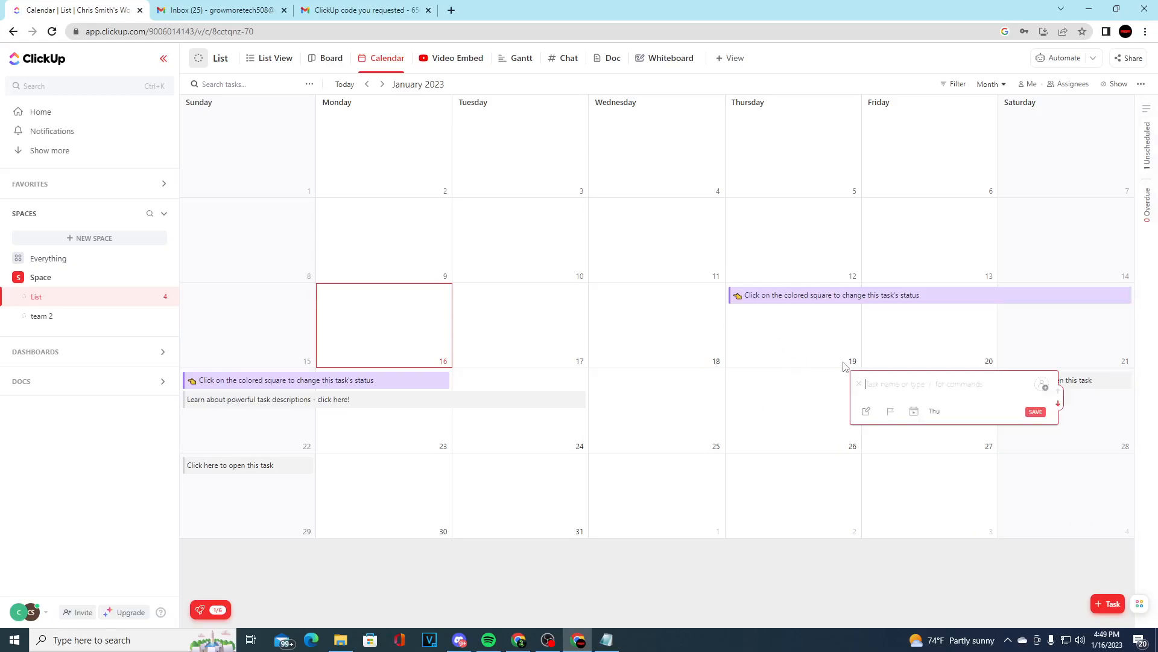
text(Cr)
key(Return)
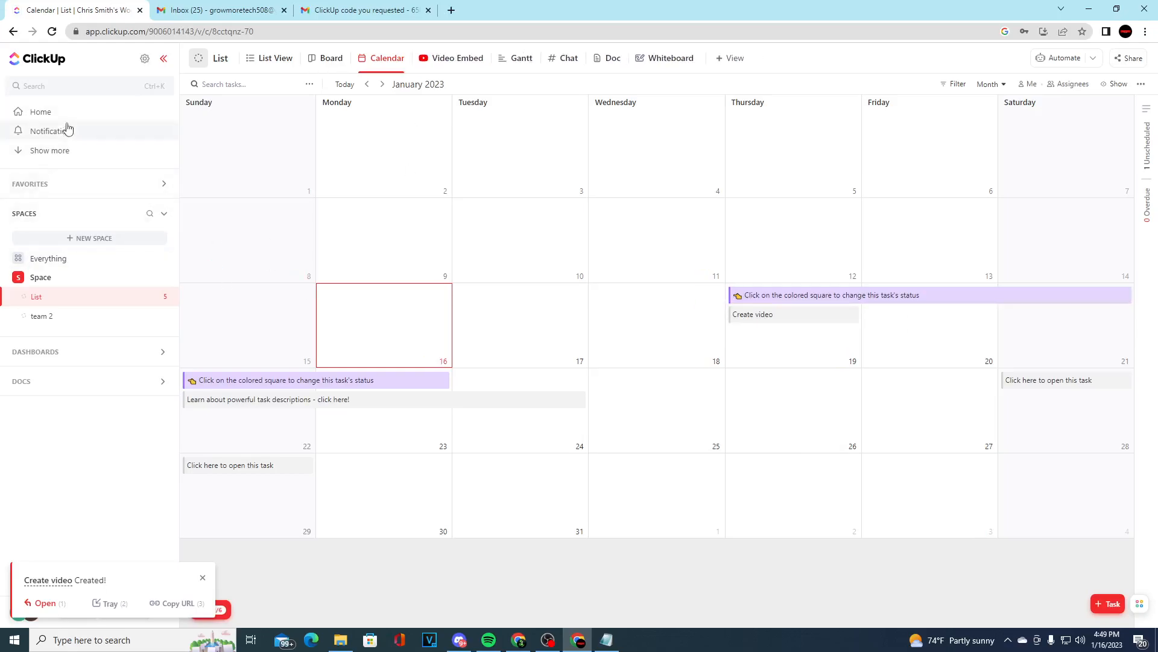
Create a new private dashboard and check the widgets offered for starting from scratch, without adding any
click(75, 352)
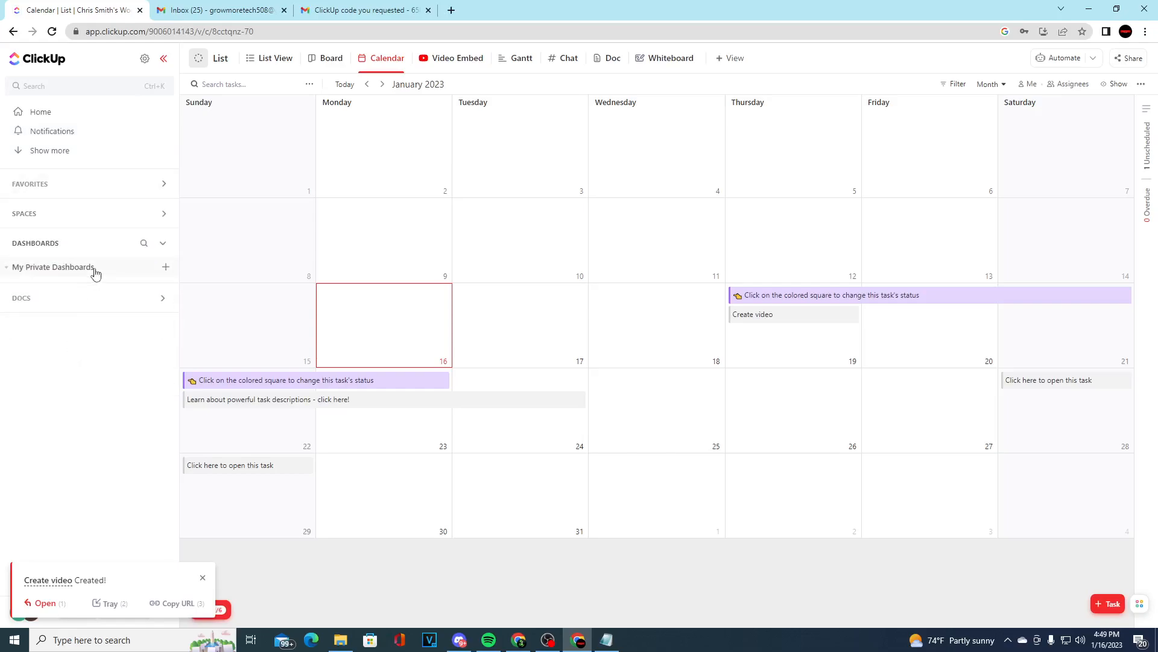
click(165, 266)
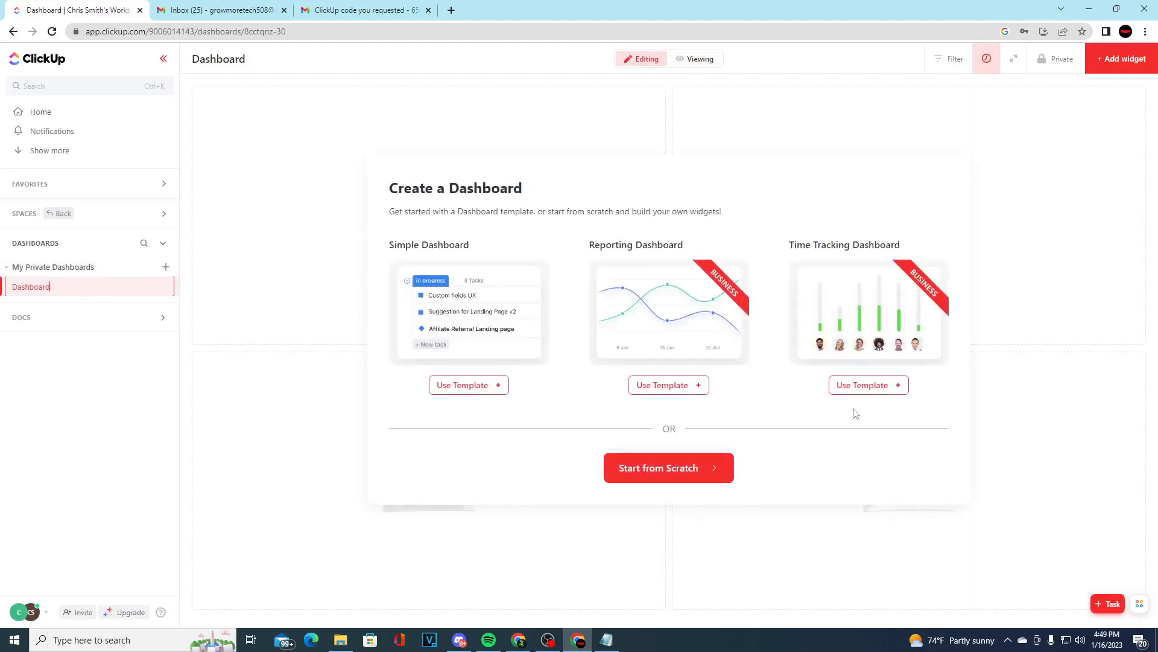
click(659, 471)
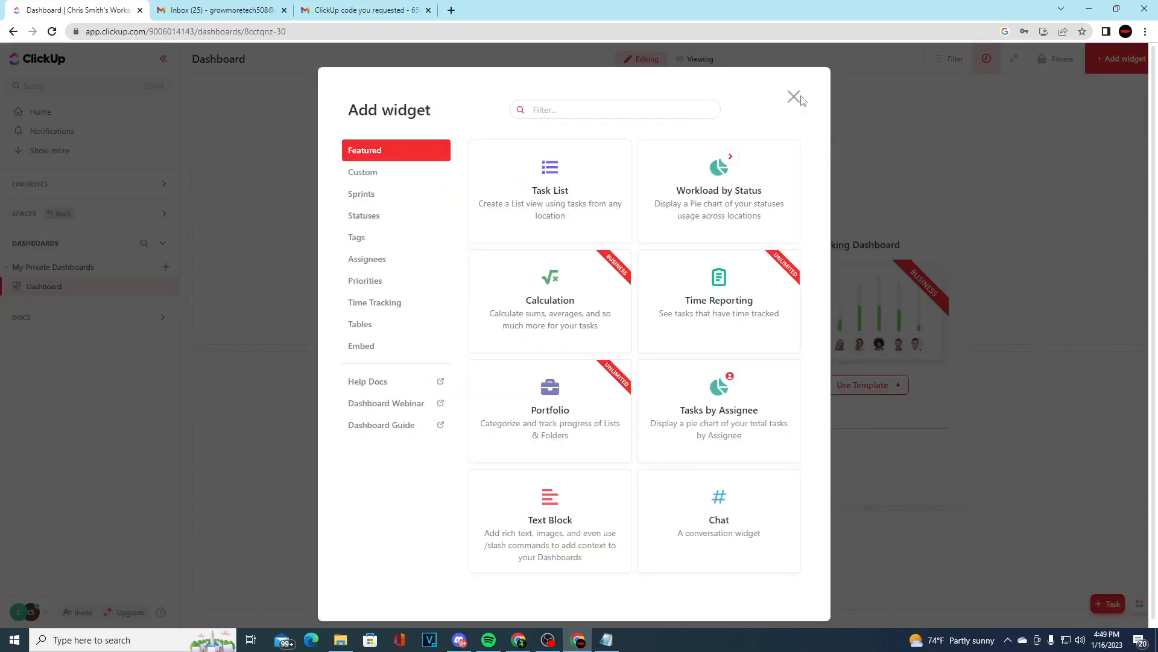
click(794, 97)
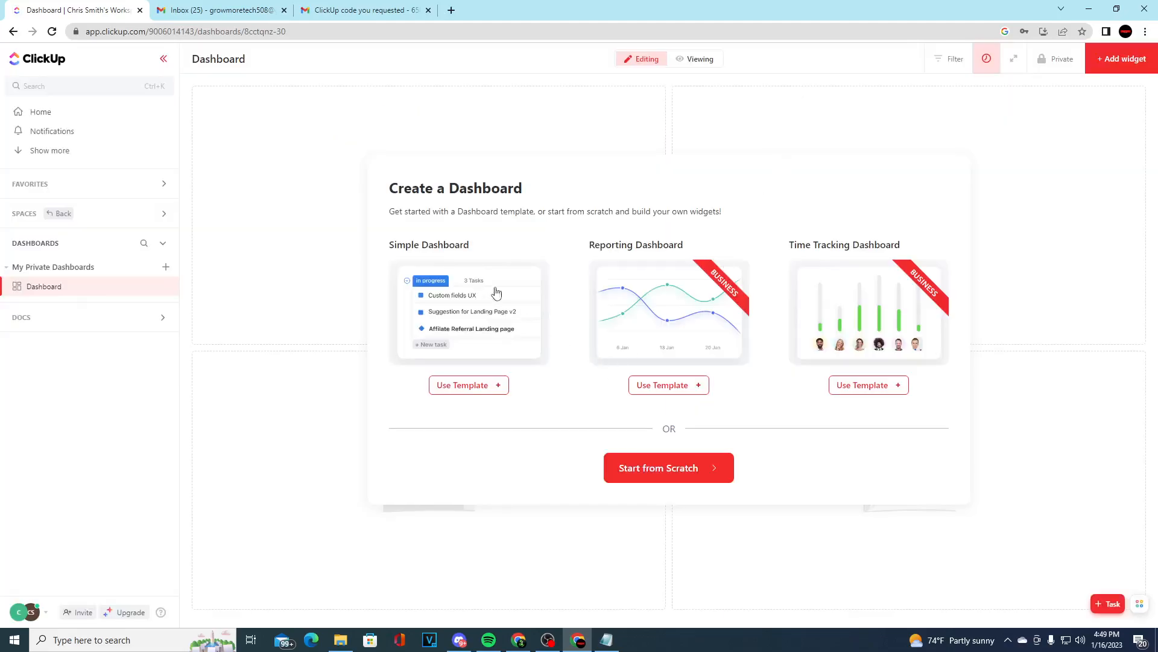
Start the free Business trial and apply the Reporting Dashboard template to List, covering this month by days
click(666, 382)
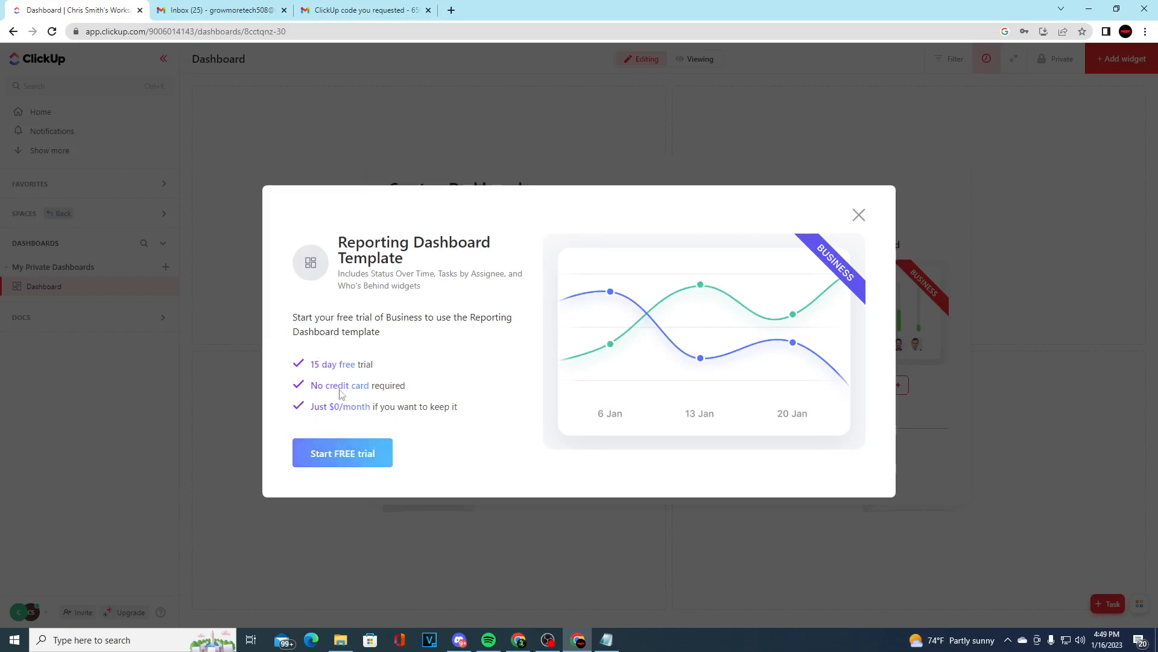
click(367, 460)
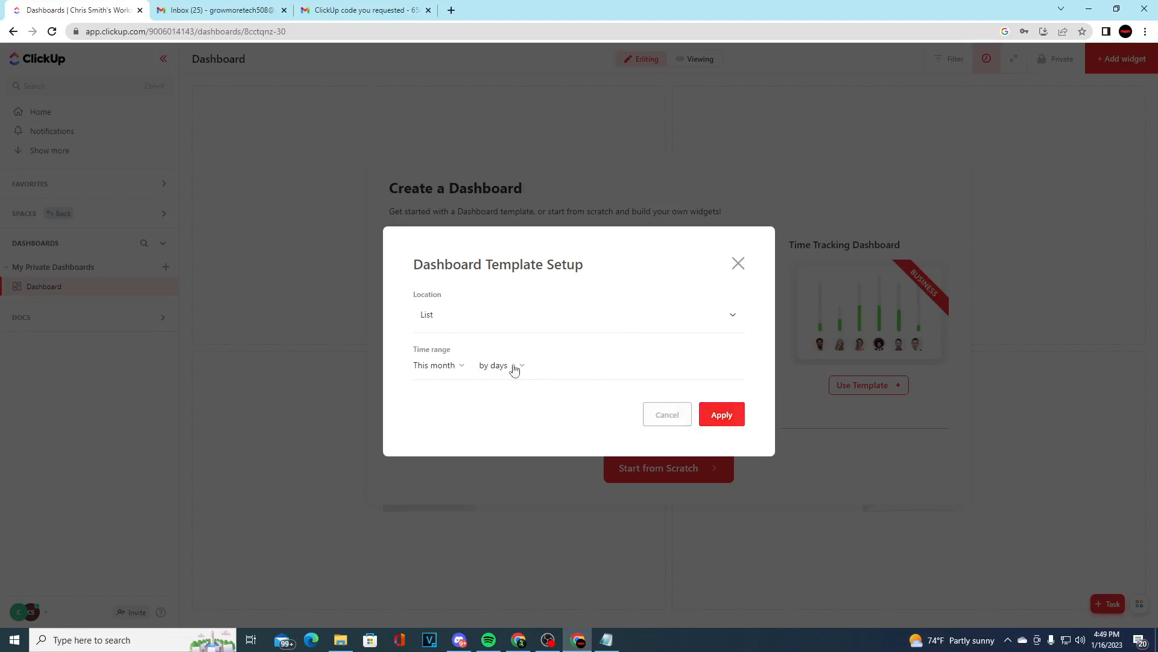
click(732, 416)
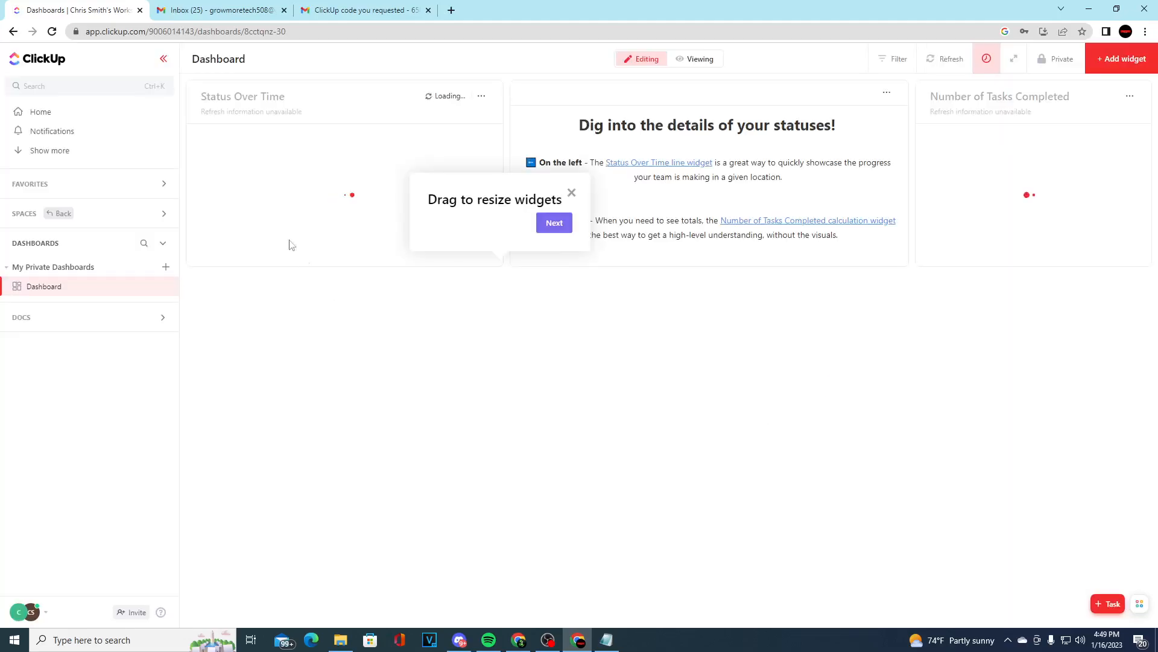
Look through the dashboard's widgets, including the status, assignee and priority charts and the task list
scroll(362, 212, down, 3)
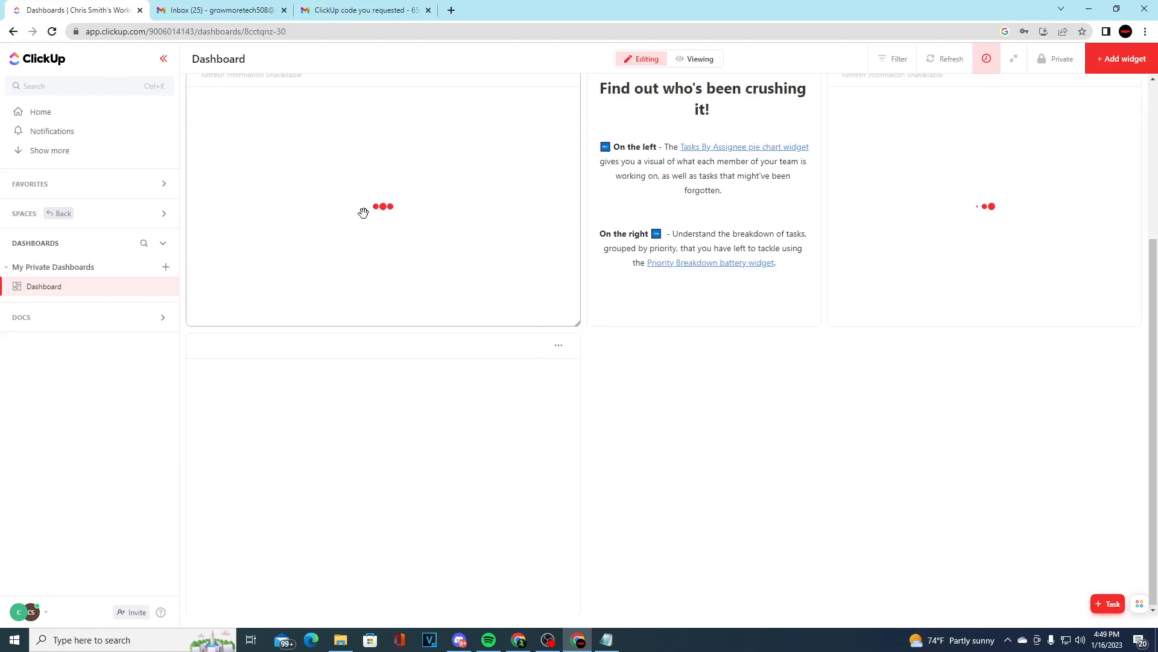
scroll(573, 296, down, 1)
scroll(573, 297, up, 5)
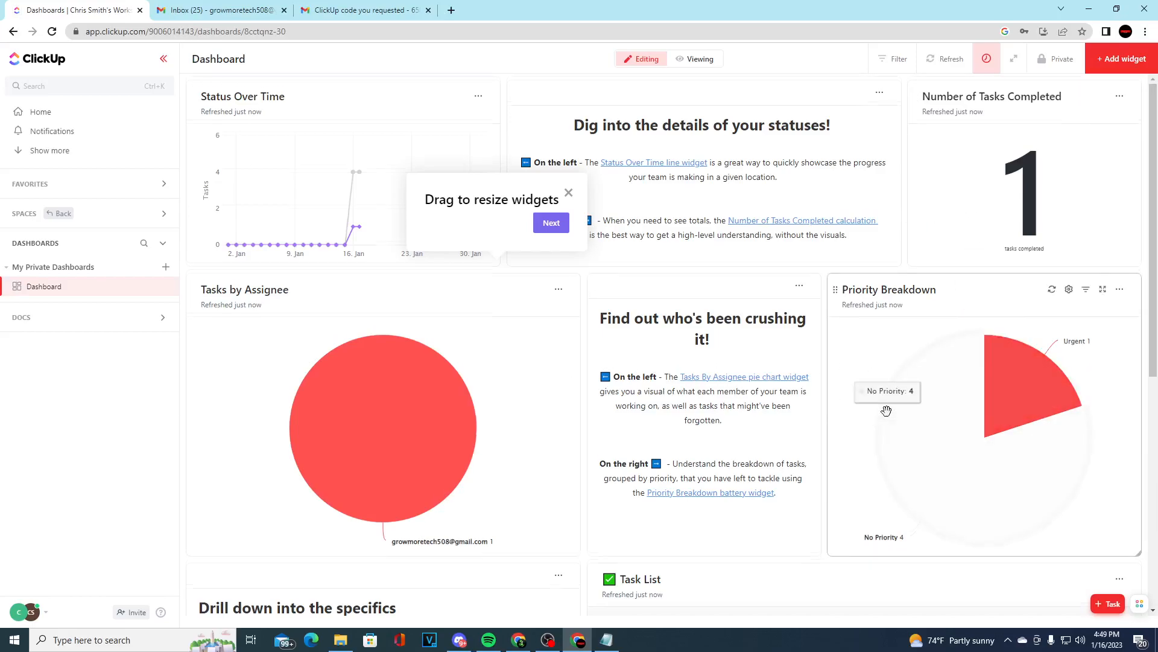
scroll(971, 337, down, 2)
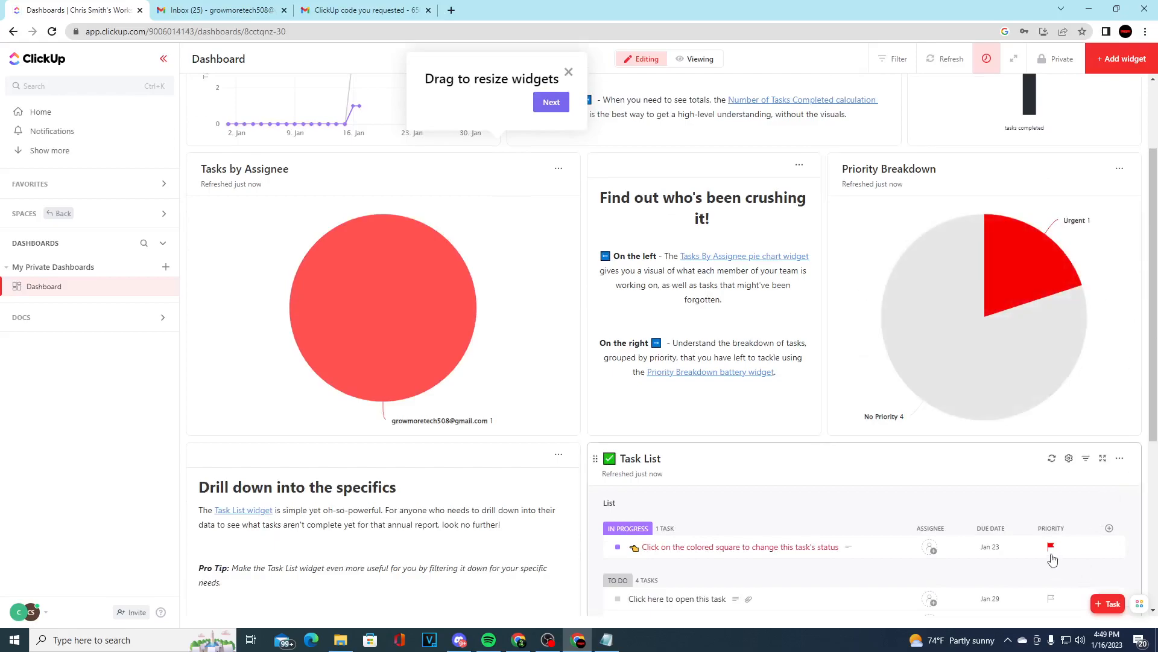
Open the In Progress task from the dashboard's task list, view its priority options, and close it
click(1051, 554)
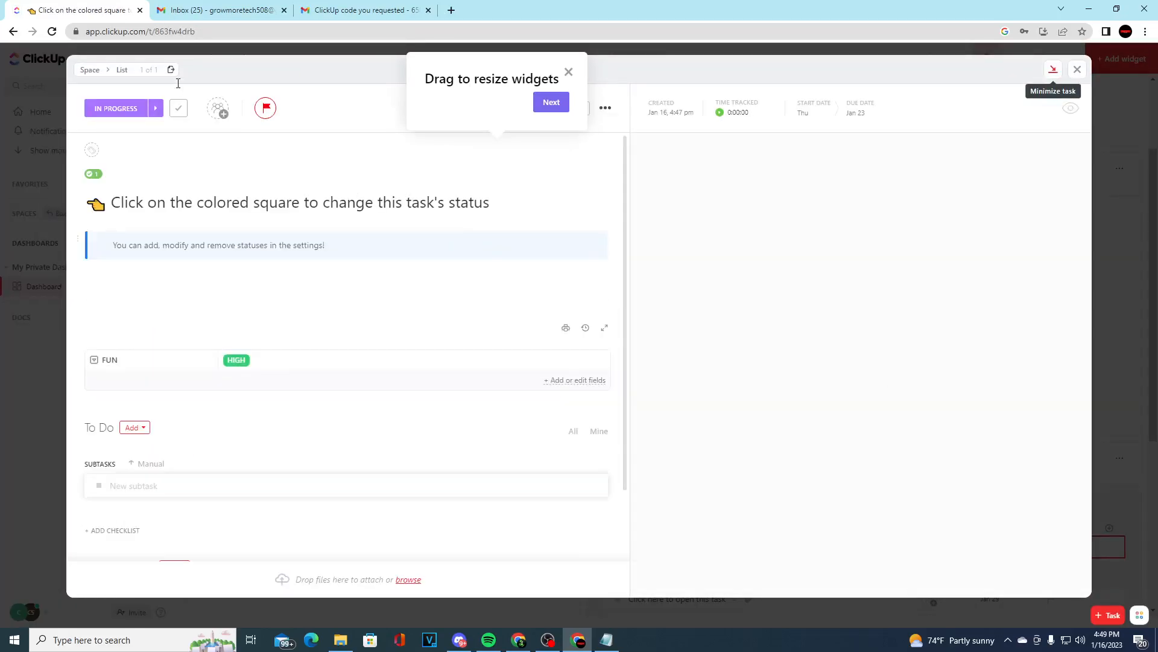
click(267, 109)
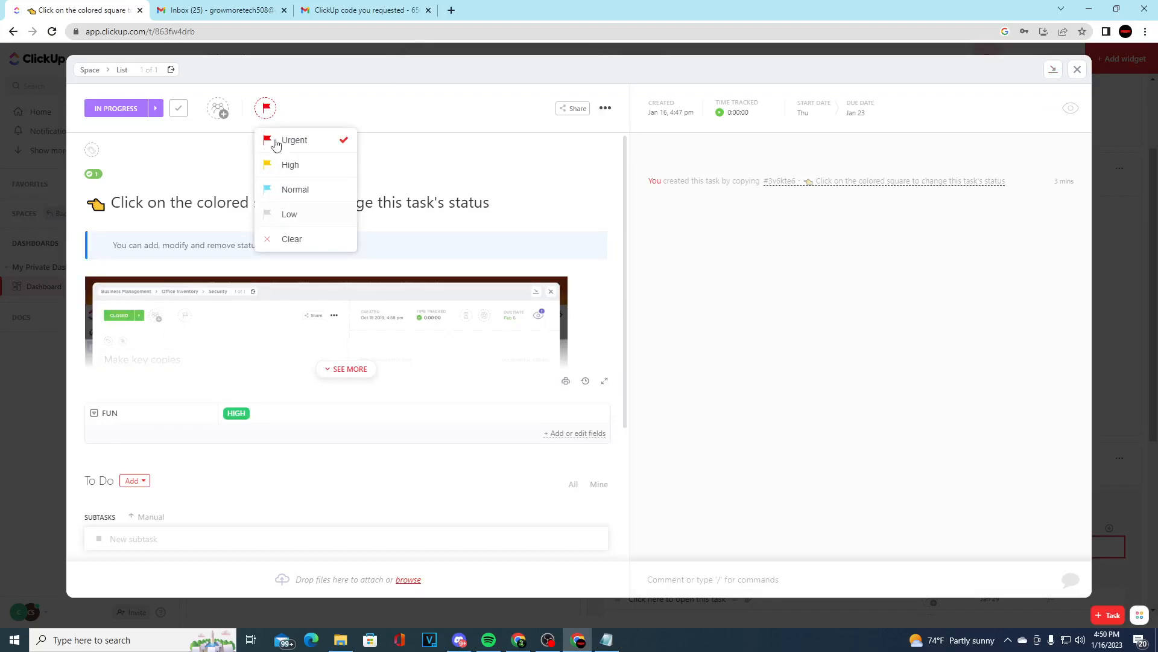
click(1078, 71)
click(1079, 71)
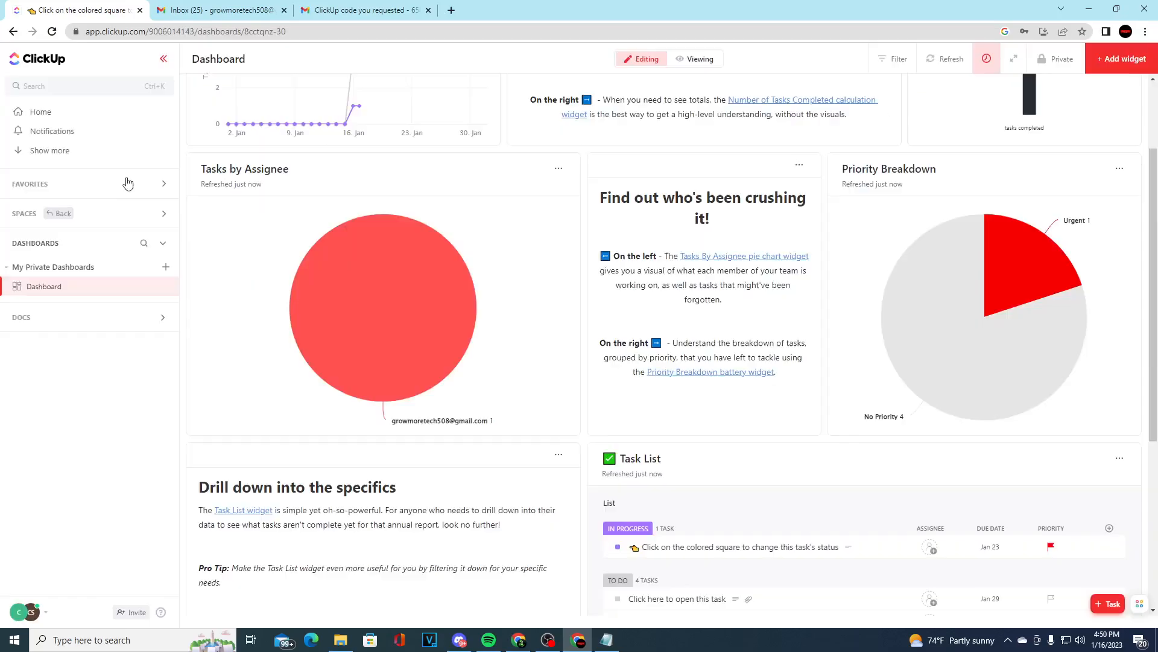
Return to the spaces and show the tasks of all spaces together in Everything
click(24, 214)
click(57, 281)
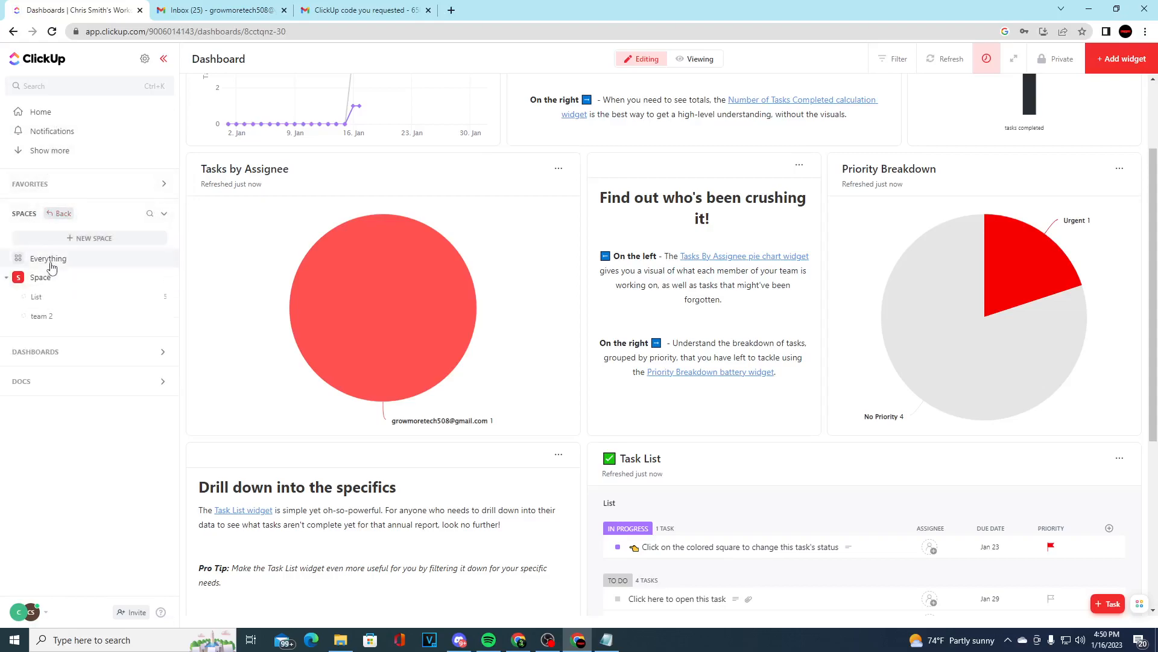
click(49, 258)
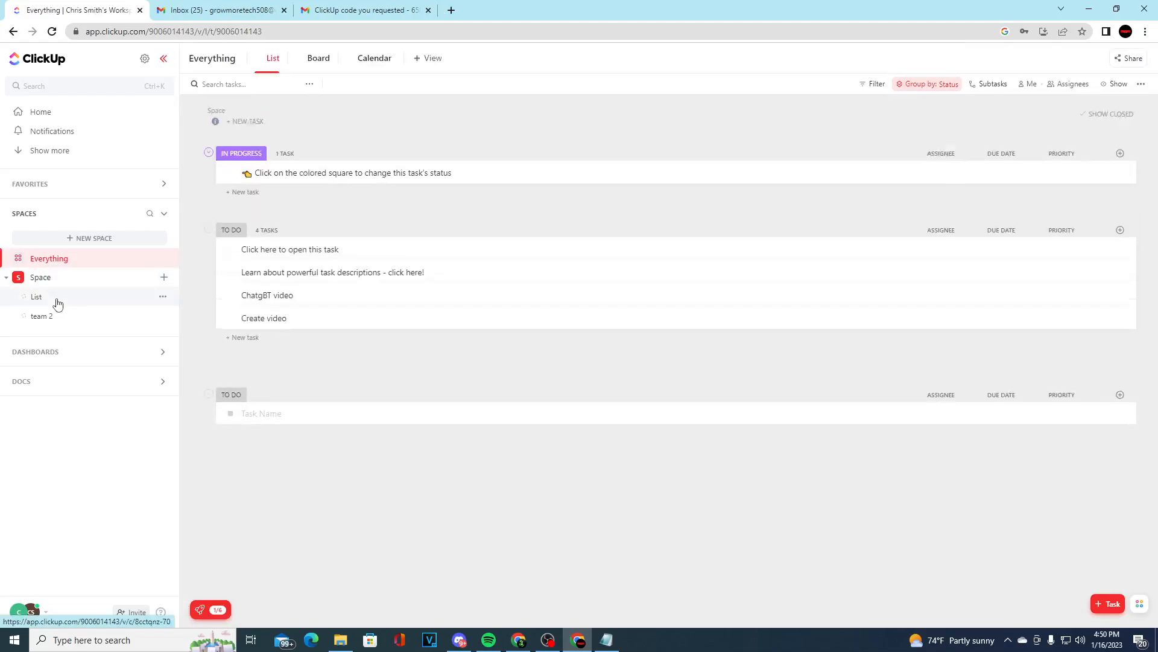
Open List, switch briefly to team 2 and back, and show List's tasks in the list view
click(58, 303)
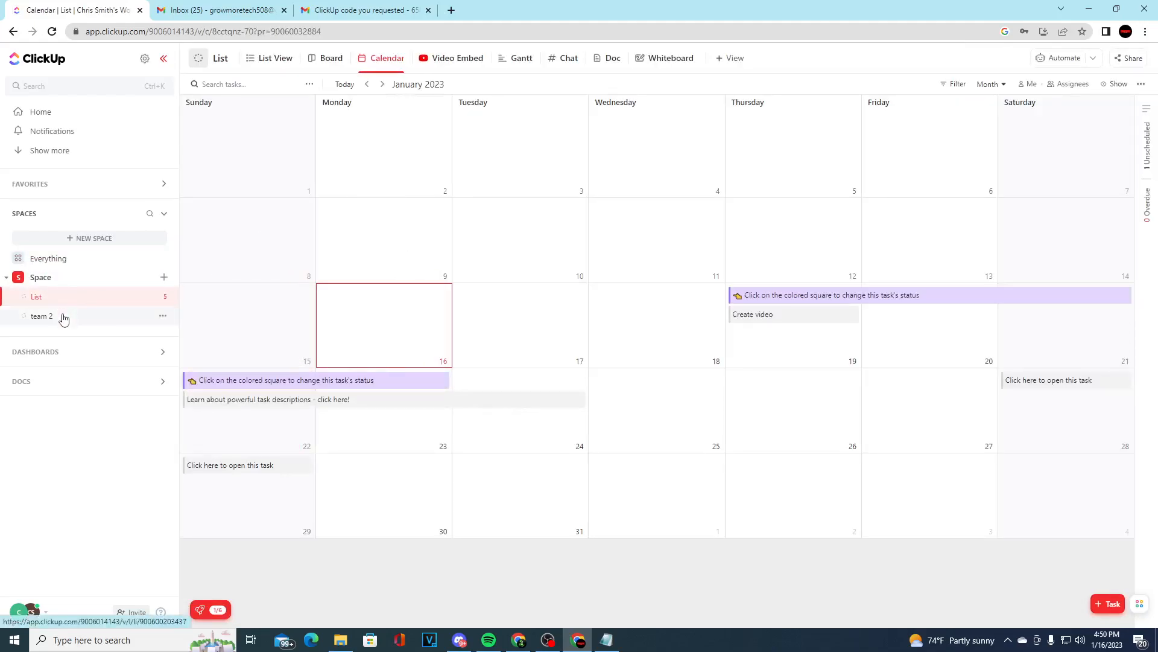
click(63, 317)
click(64, 300)
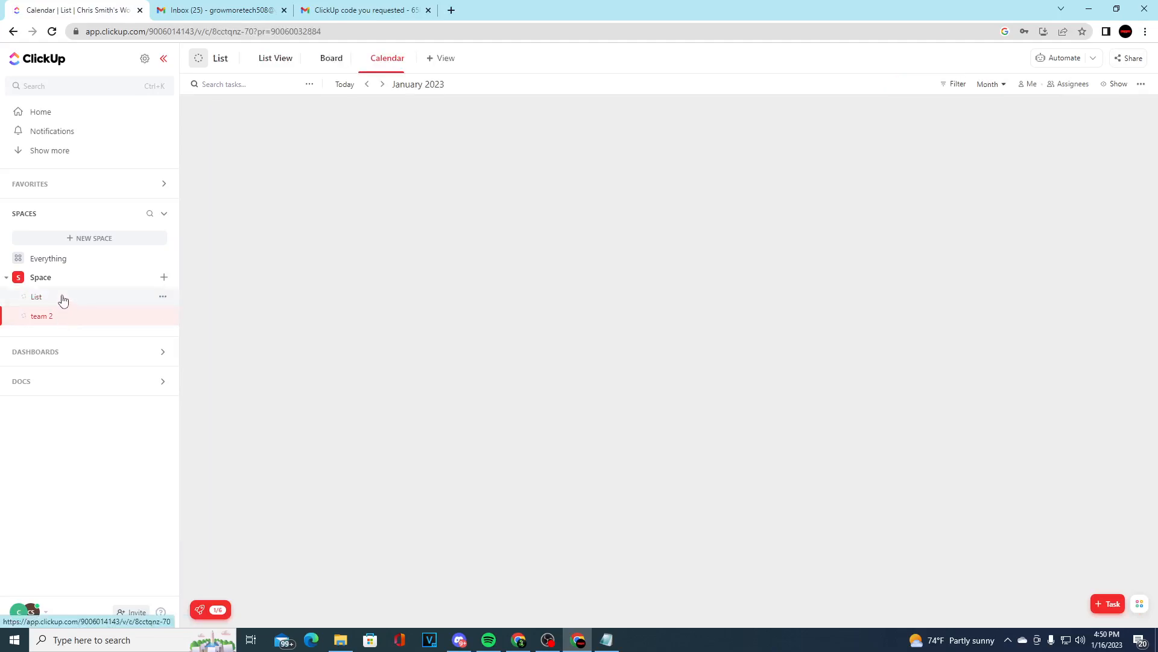
click(269, 62)
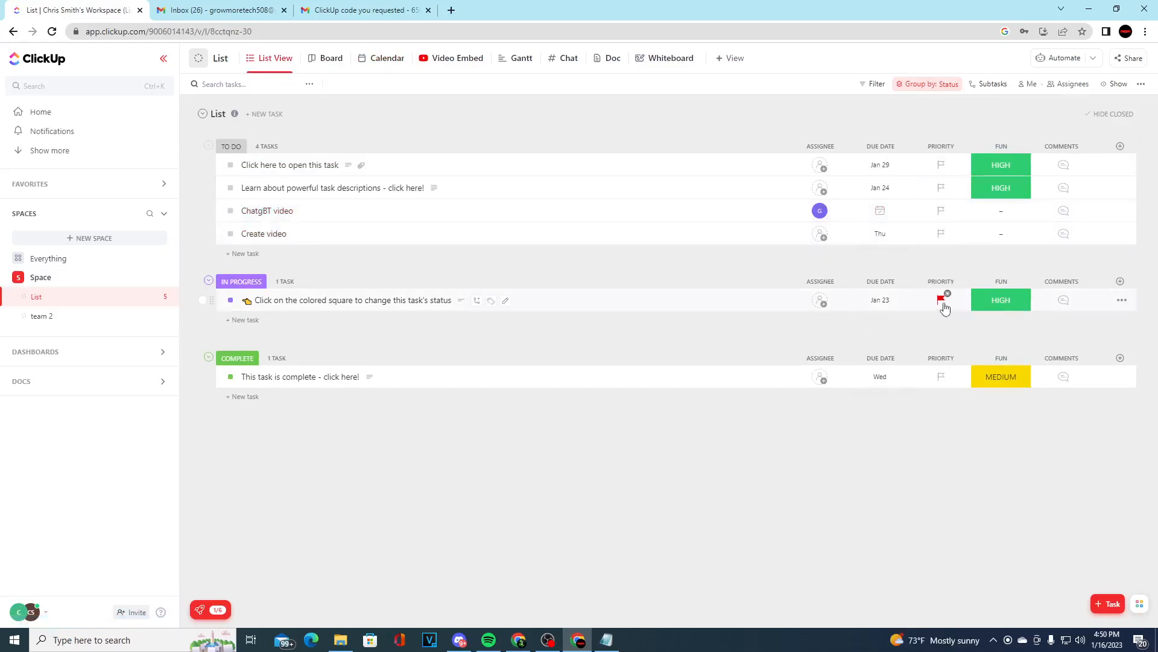
Set the In Progress task's priority to Low and change its status to Complete
click(943, 301)
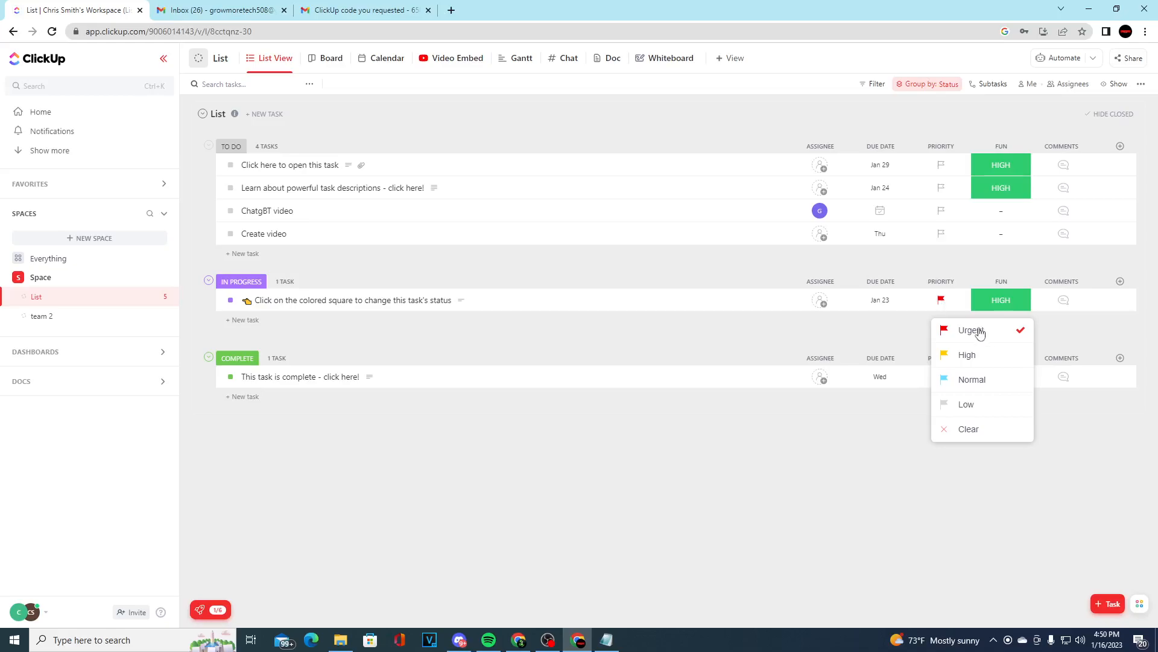
click(941, 301)
click(978, 401)
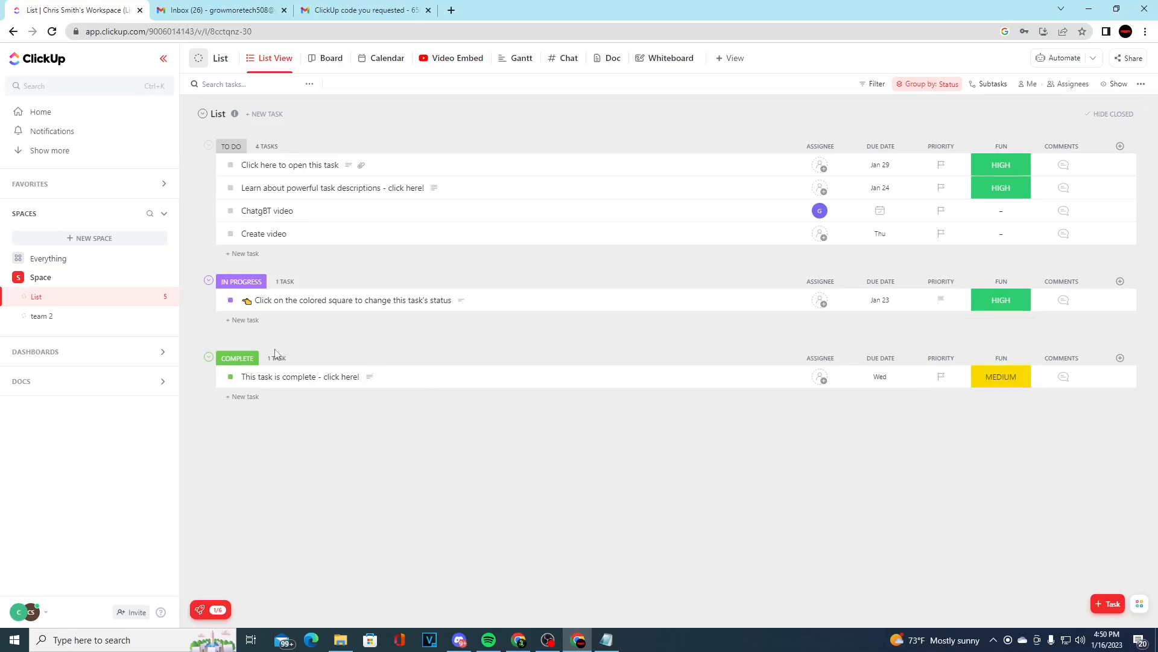
click(231, 300)
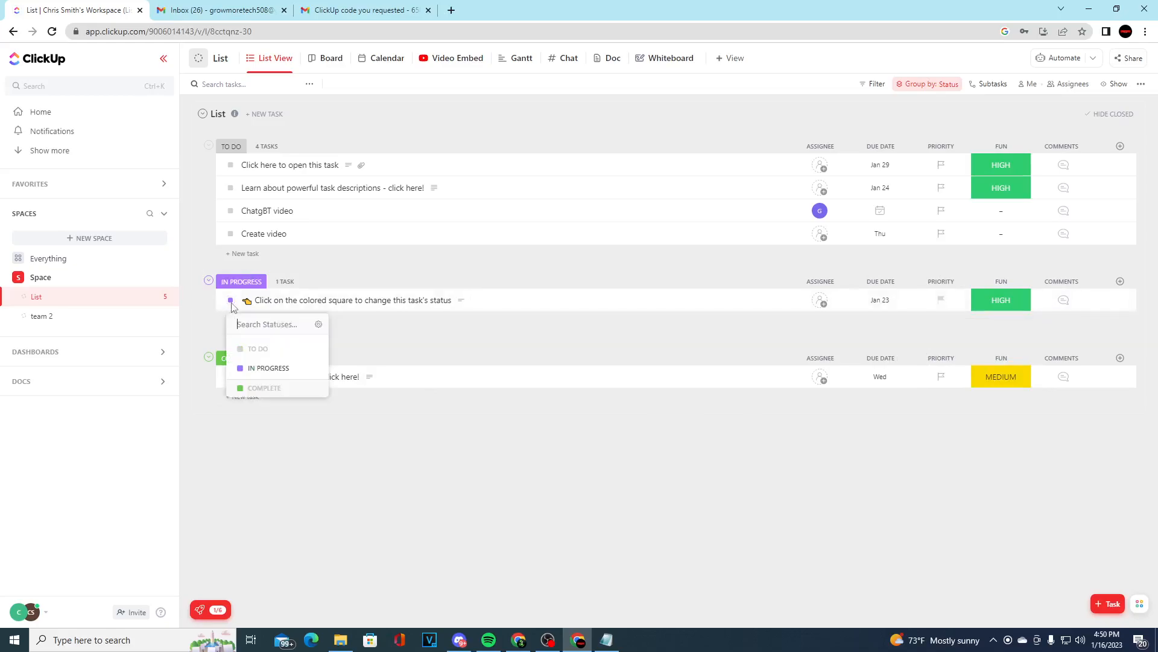
click(264, 387)
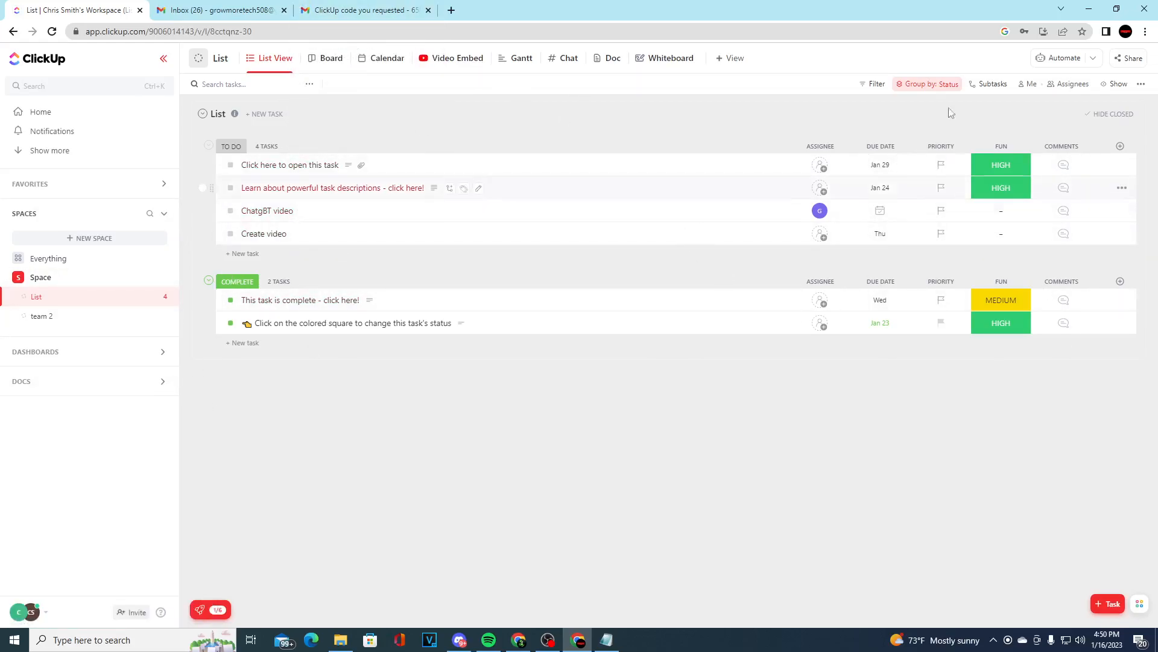
Open the options for how subtasks are shown in List
click(991, 84)
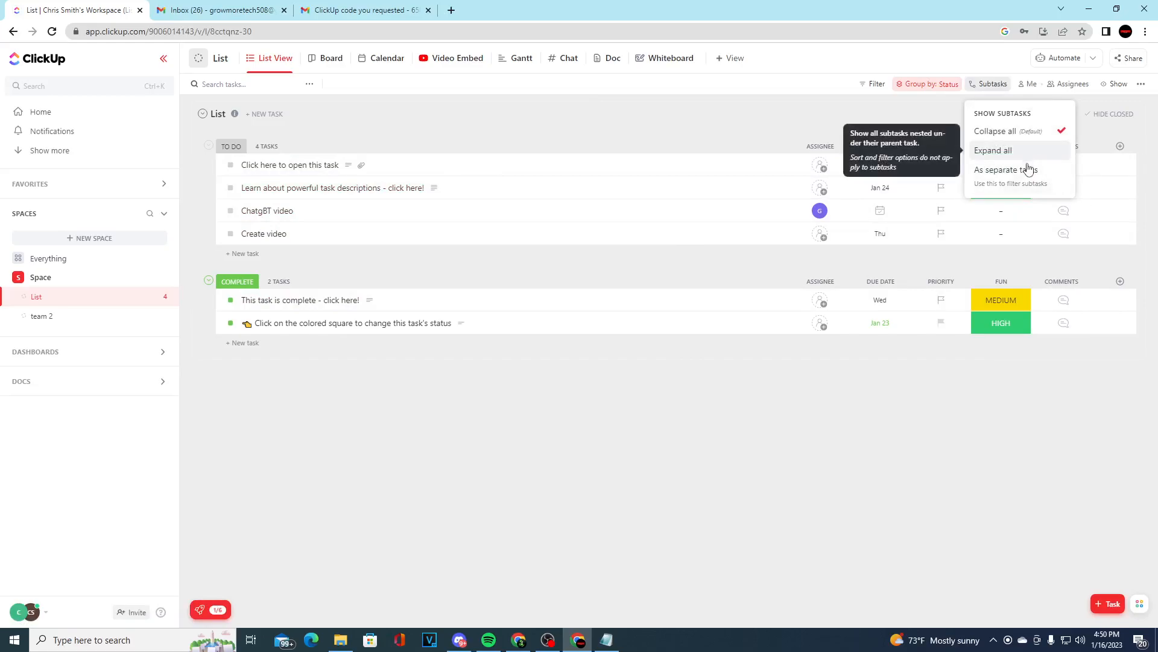